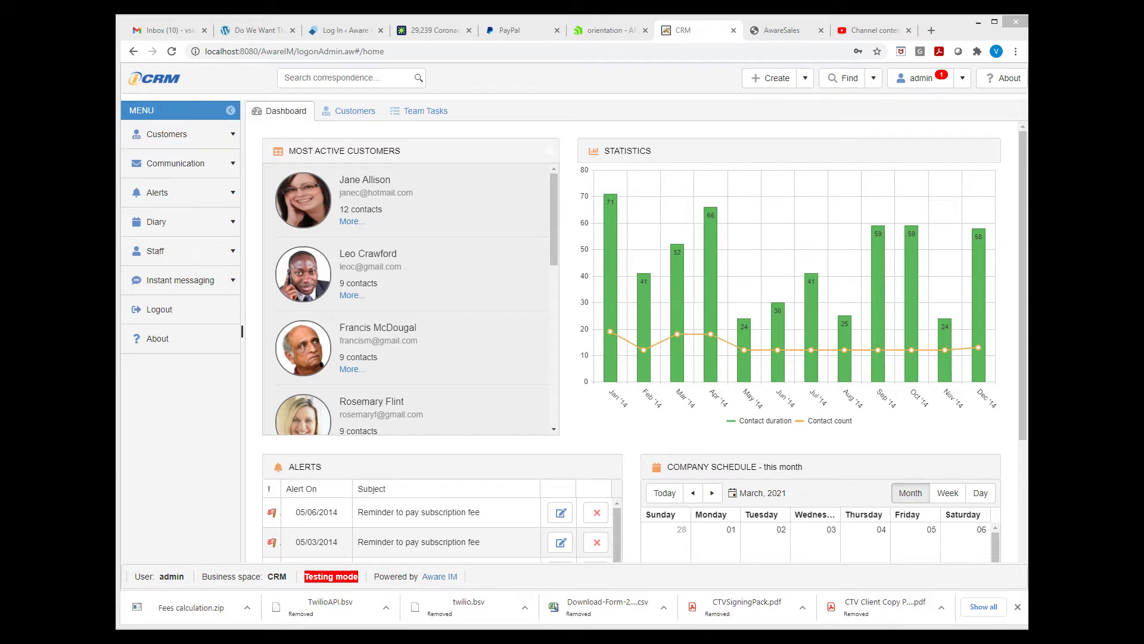
- Start a new customer record and enter the customer's first and last name
{"action": "left_click", "coordinate": [803, 84]}
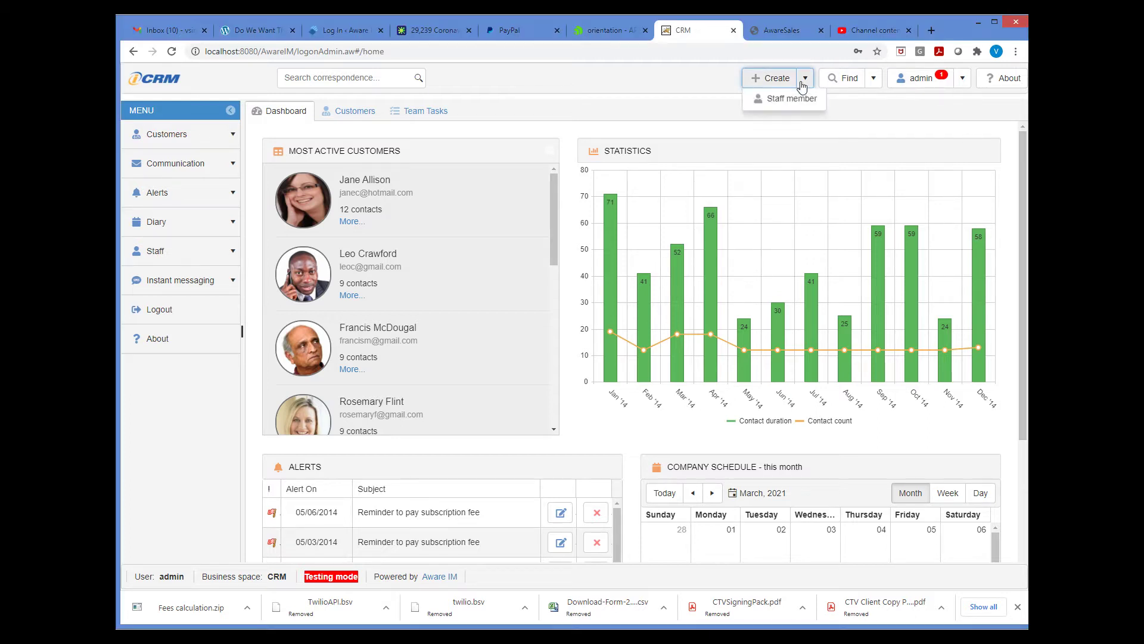
{"action": "left_click", "coordinate": [800, 106]}
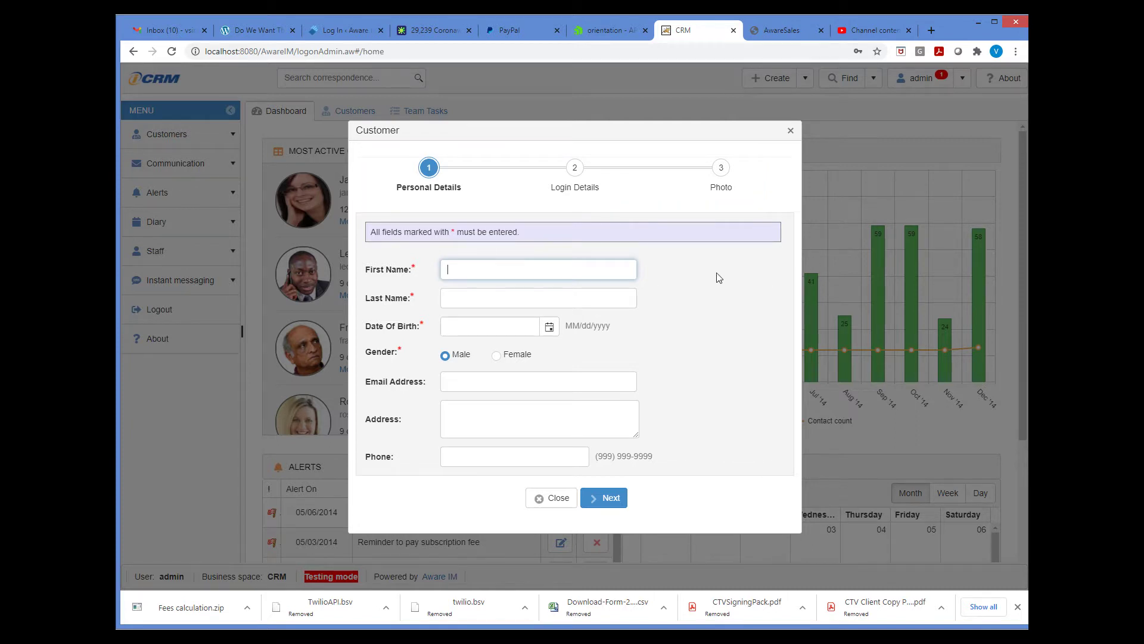
{"action": "type", "text": "John"}
{"action": "key", "text": "Tab"}
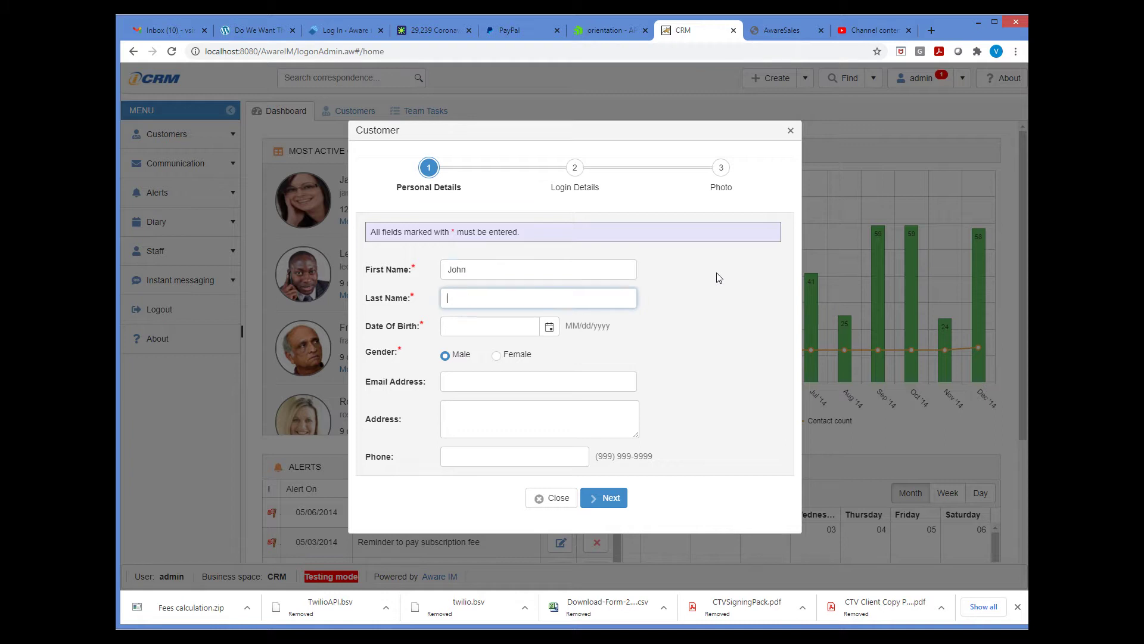
{"action": "type", "text": "Smith"}
- Pick 2 March 2021 as the date of birth and advance to Login Details
{"action": "left_click", "coordinate": [549, 327]}
{"action": "left_click", "coordinate": [493, 389]}
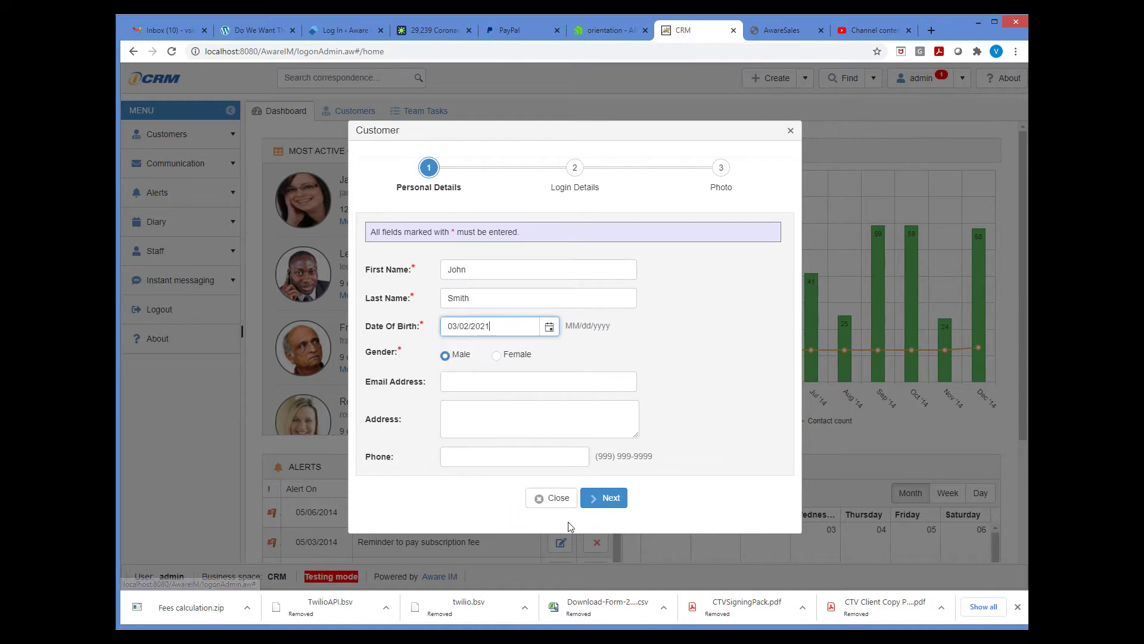
{"action": "left_click", "coordinate": [610, 500]}
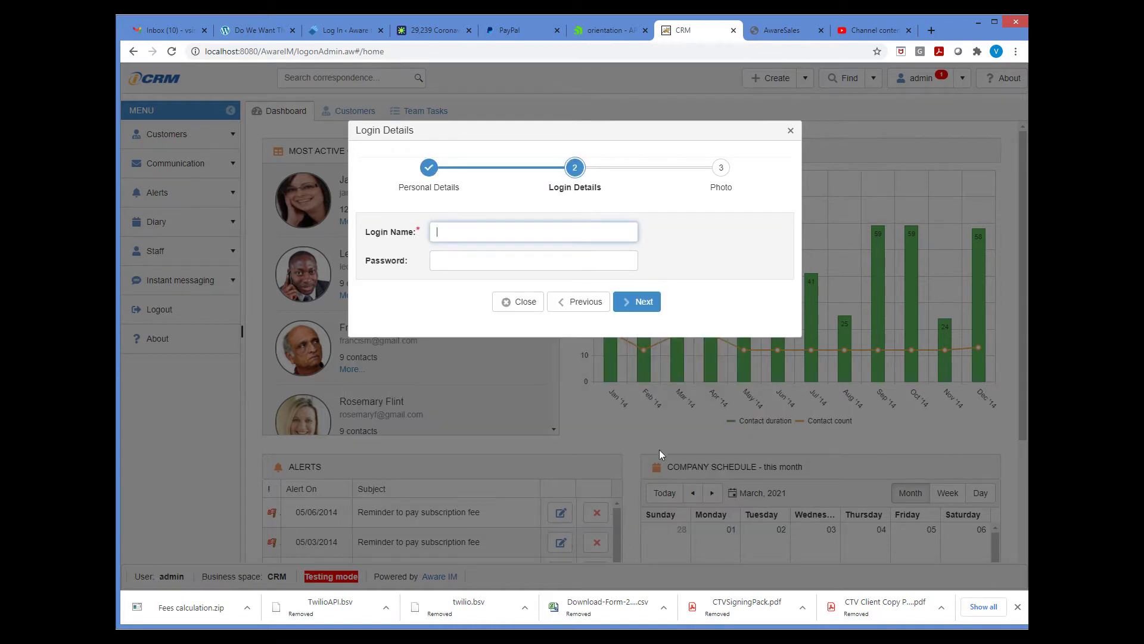
- Enter the customer's login name and password, advance to Photo, and dismiss the browser password warning
{"action": "key", "text": "Tab"}
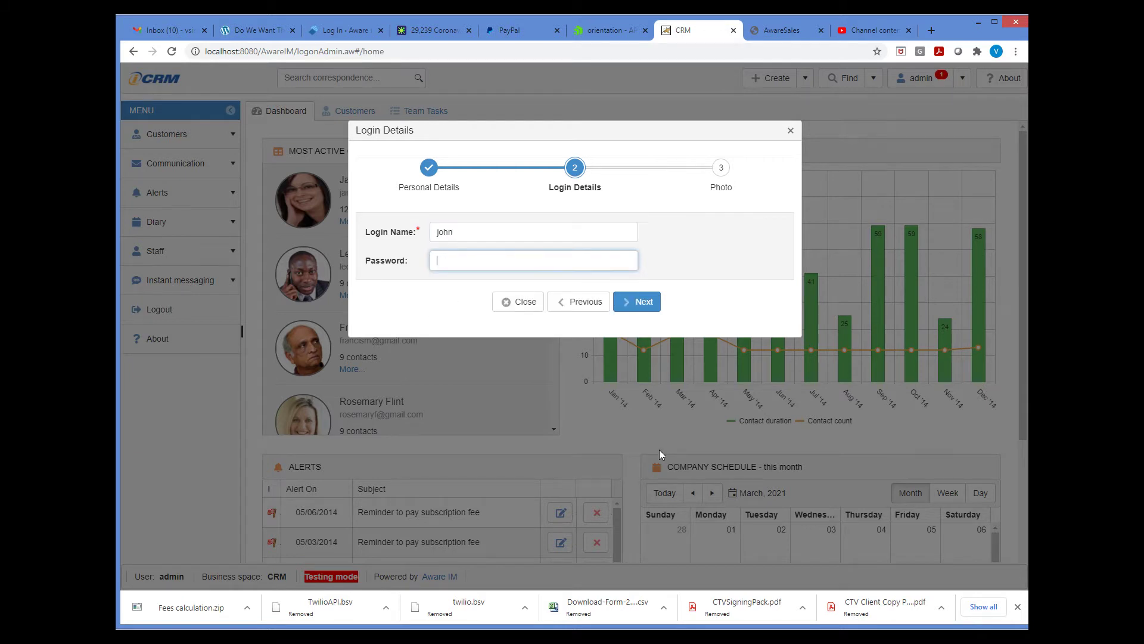
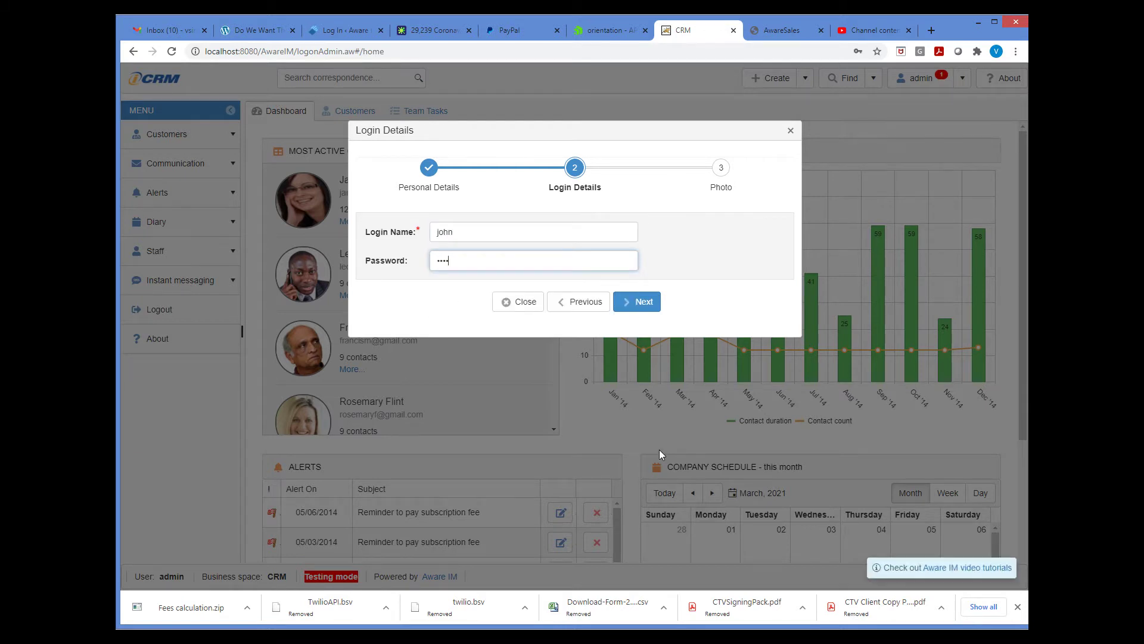
{"action": "left_click", "coordinate": [654, 306]}
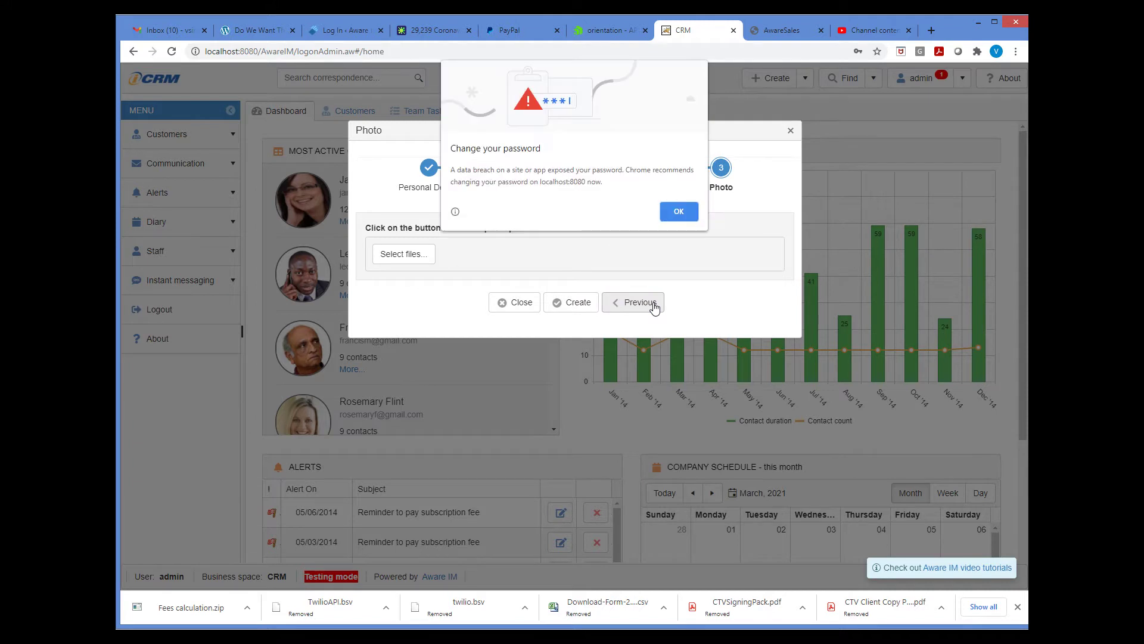
{"action": "left_click", "coordinate": [680, 212]}
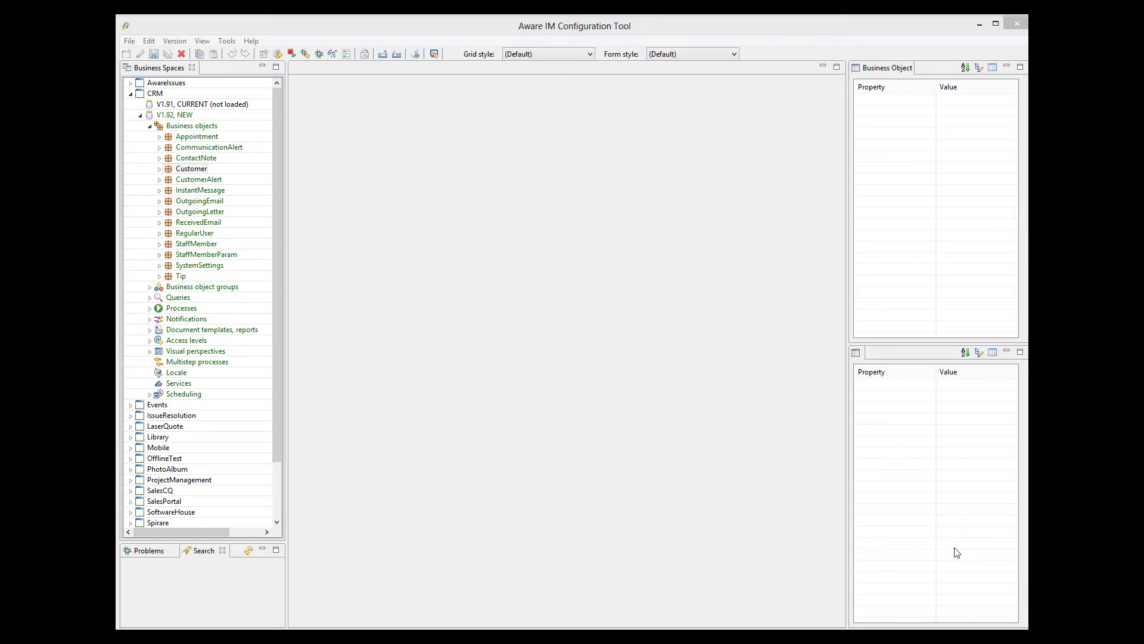
- Open the Customer object and expand its Entry form to show Personal Details, Login Details and Photo
{"action": "double_click", "coordinate": [206, 170]}
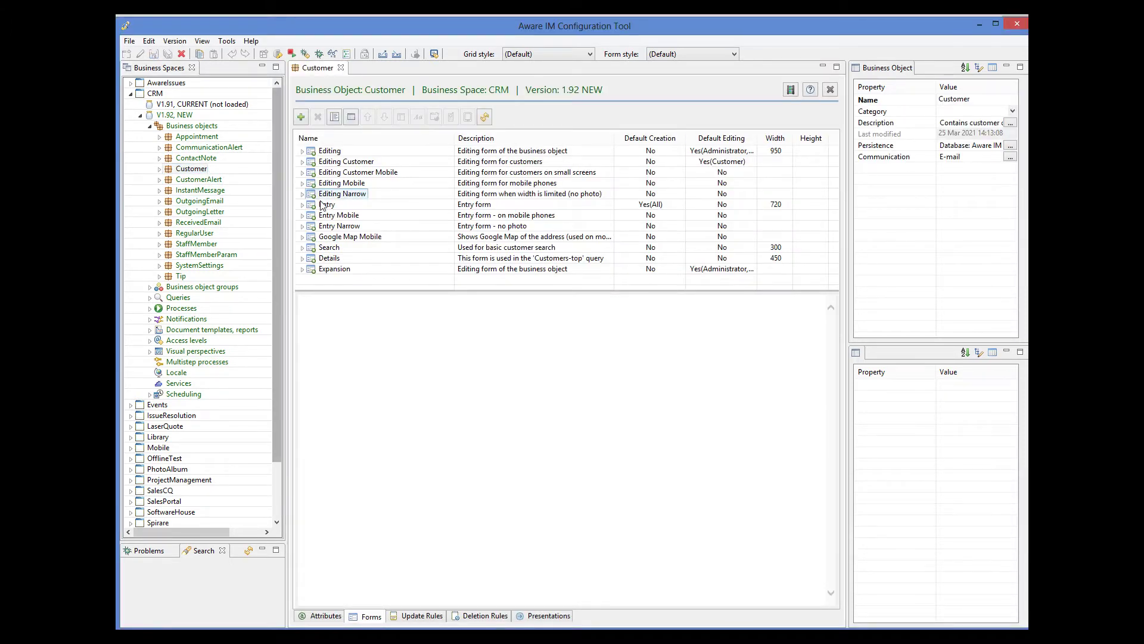
{"action": "left_click", "coordinate": [311, 205]}
{"action": "left_click", "coordinate": [302, 204]}
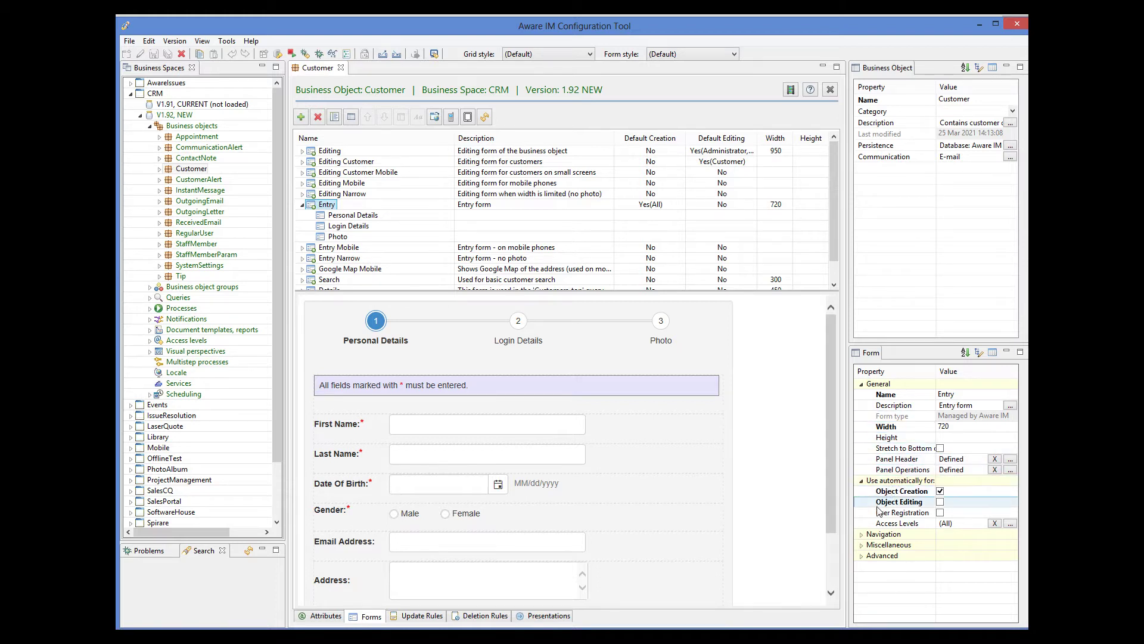
- Expand the Entry form's Navigation settings, check Object Creation, and bring up the Panel Header settings
{"action": "left_click", "coordinate": [862, 534]}
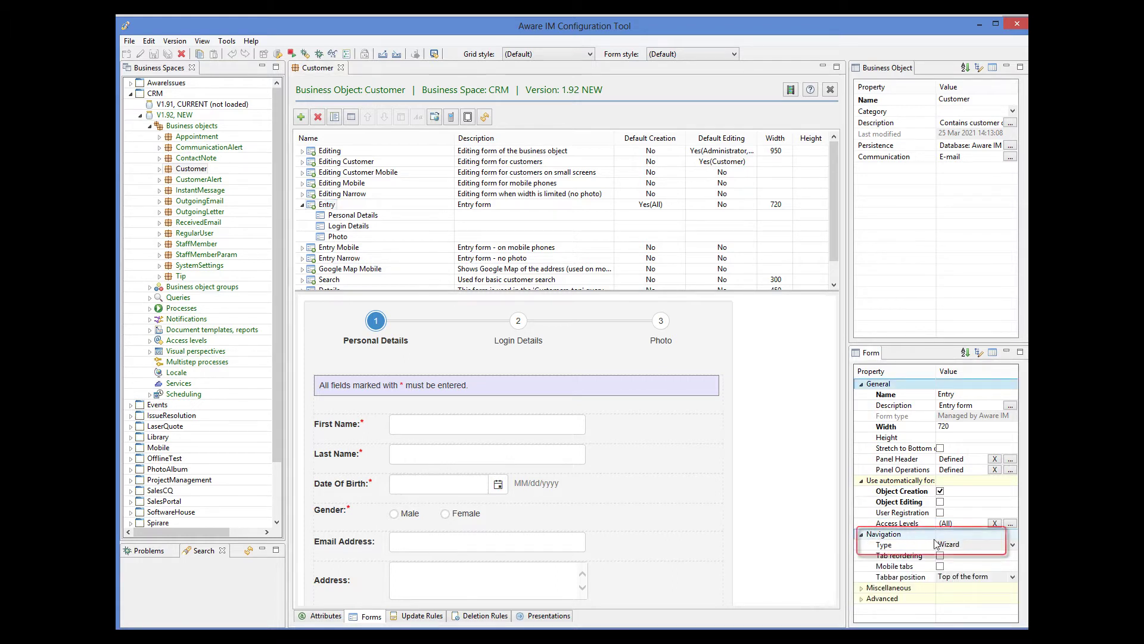
{"action": "mouse_move", "coordinate": [881, 494]}
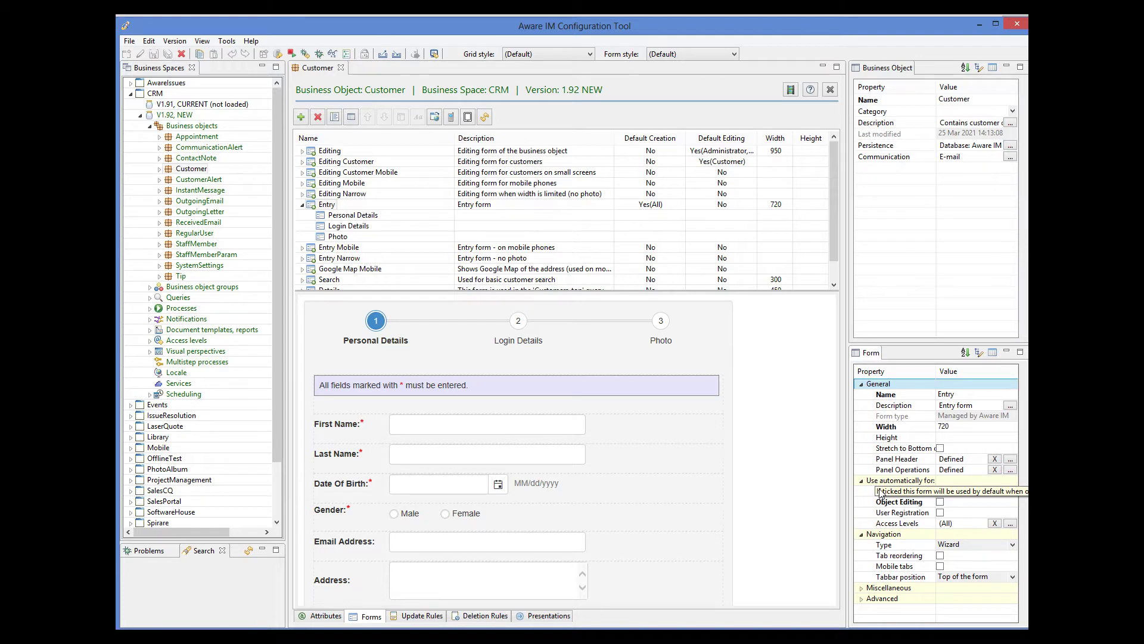
{"action": "left_click", "coordinate": [940, 492]}
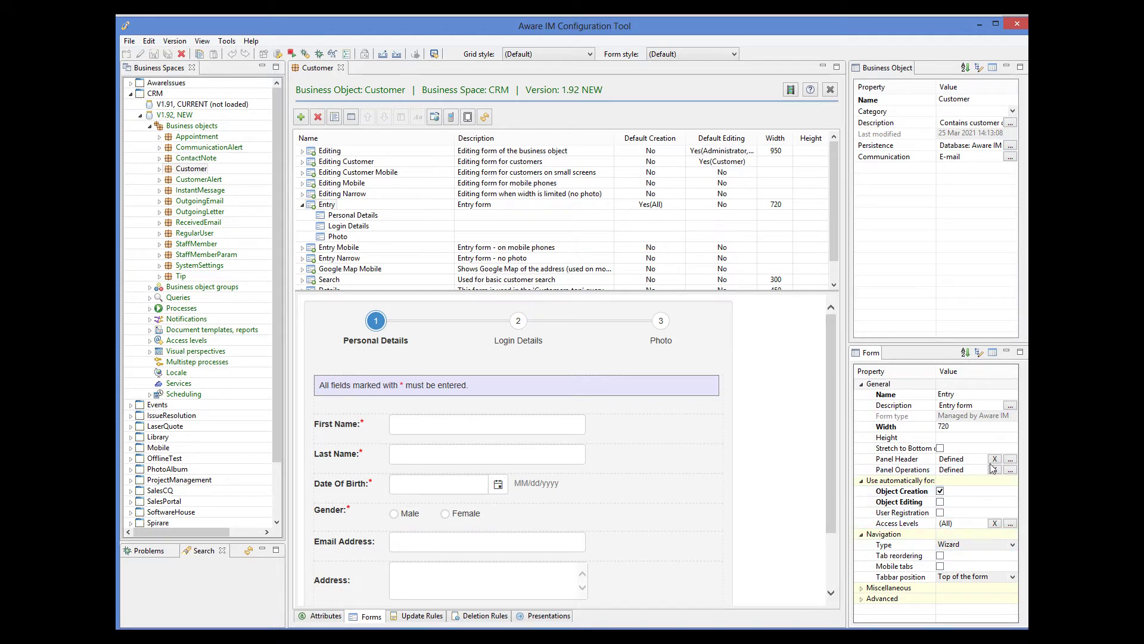
{"action": "left_click", "coordinate": [1010, 460]}
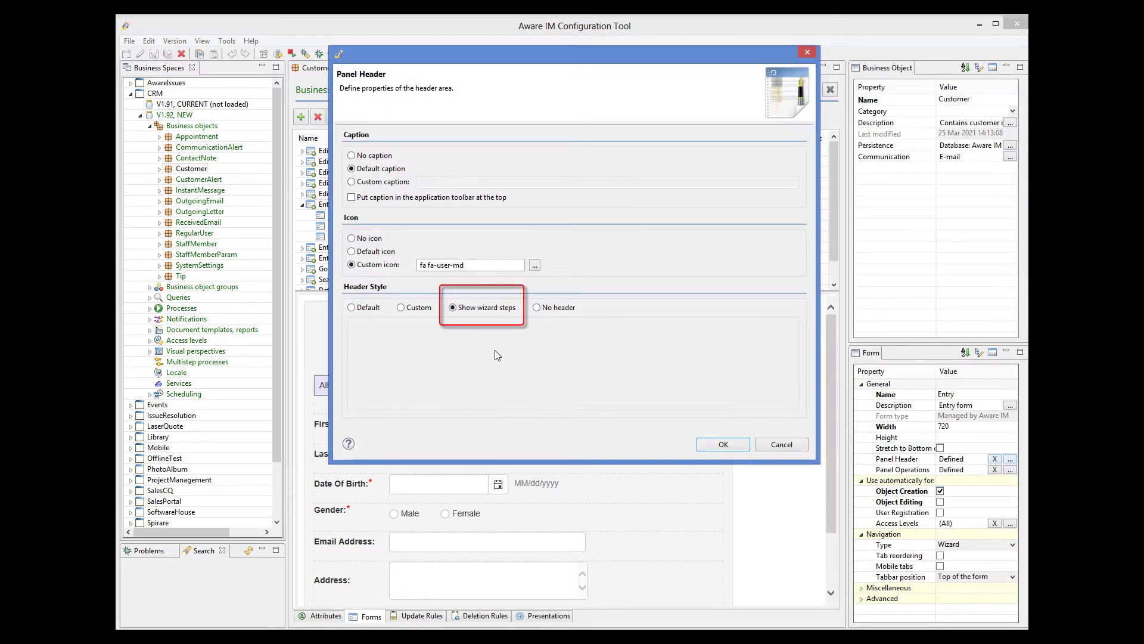
- Cancel the Panel Header dialog, keeping the Show wizard steps header style unchanged
{"action": "left_click", "coordinate": [769, 445]}
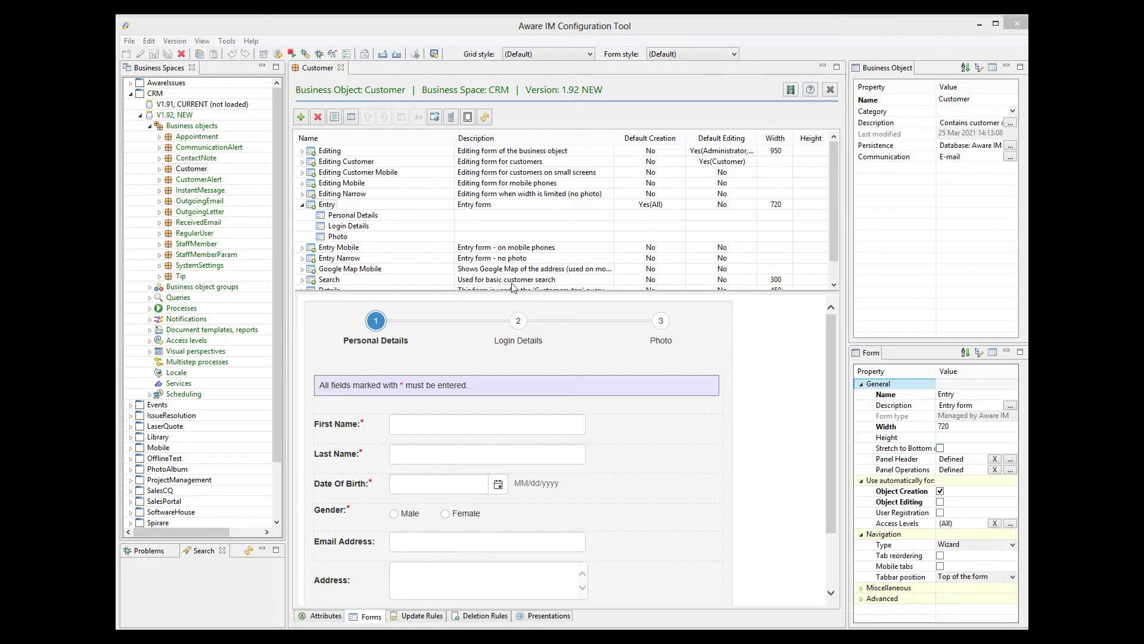
- Close the Customer editor and create a multistep process named Test in CRM version 1.92
{"action": "left_click", "coordinate": [341, 68]}
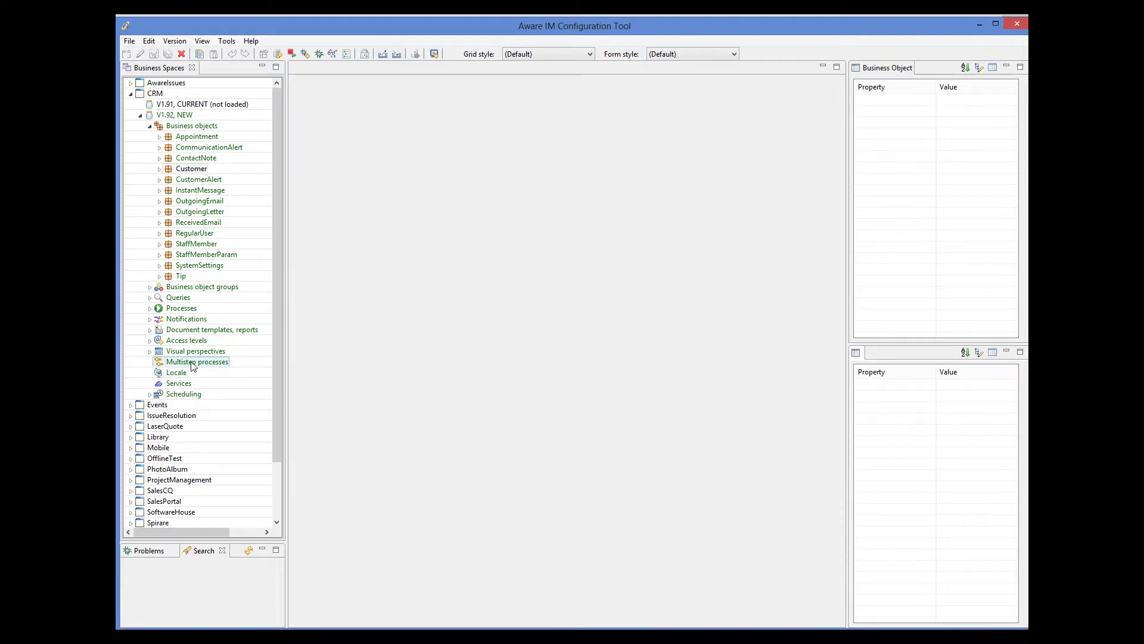
{"action": "right_click", "coordinate": [192, 362]}
{"action": "left_click", "coordinate": [204, 372]}
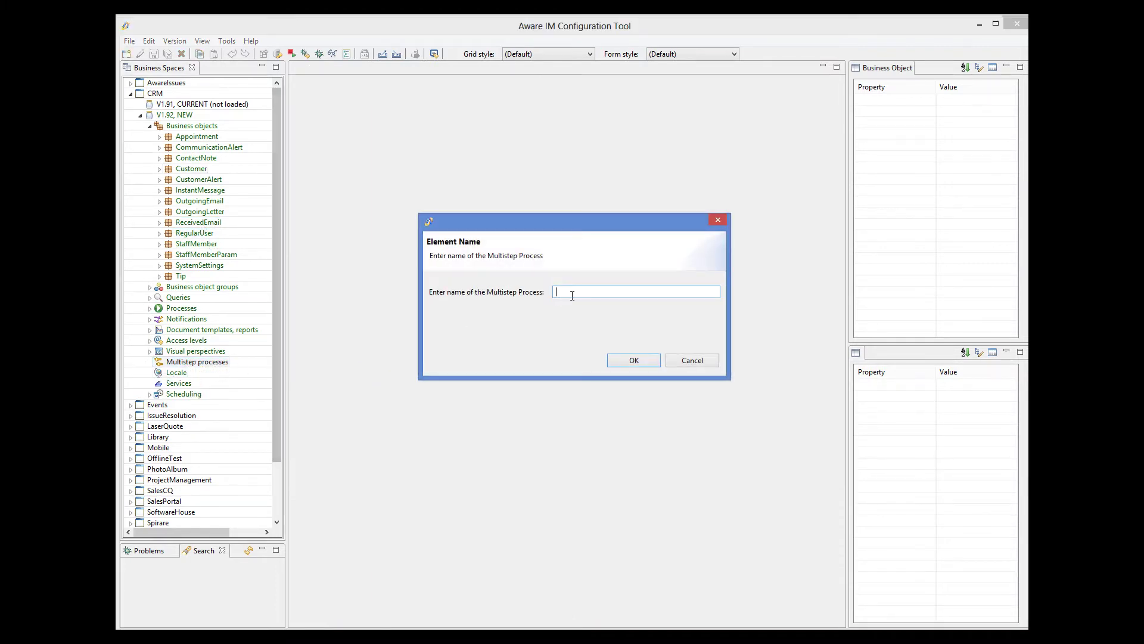
{"action": "type", "text": "Test"}
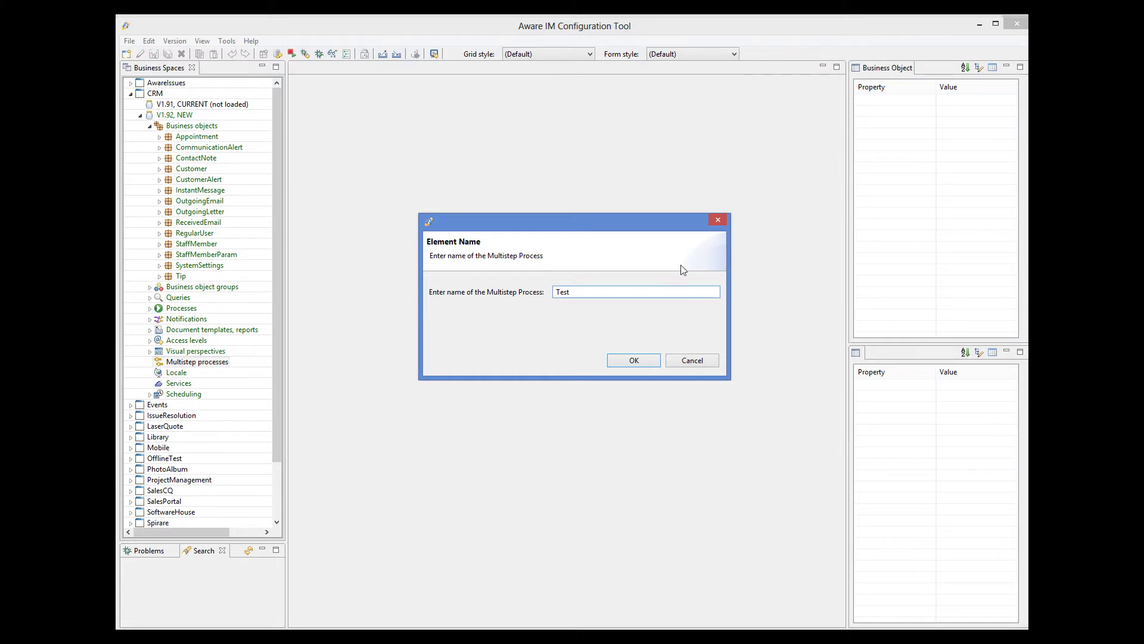
{"action": "left_click", "coordinate": [656, 363]}
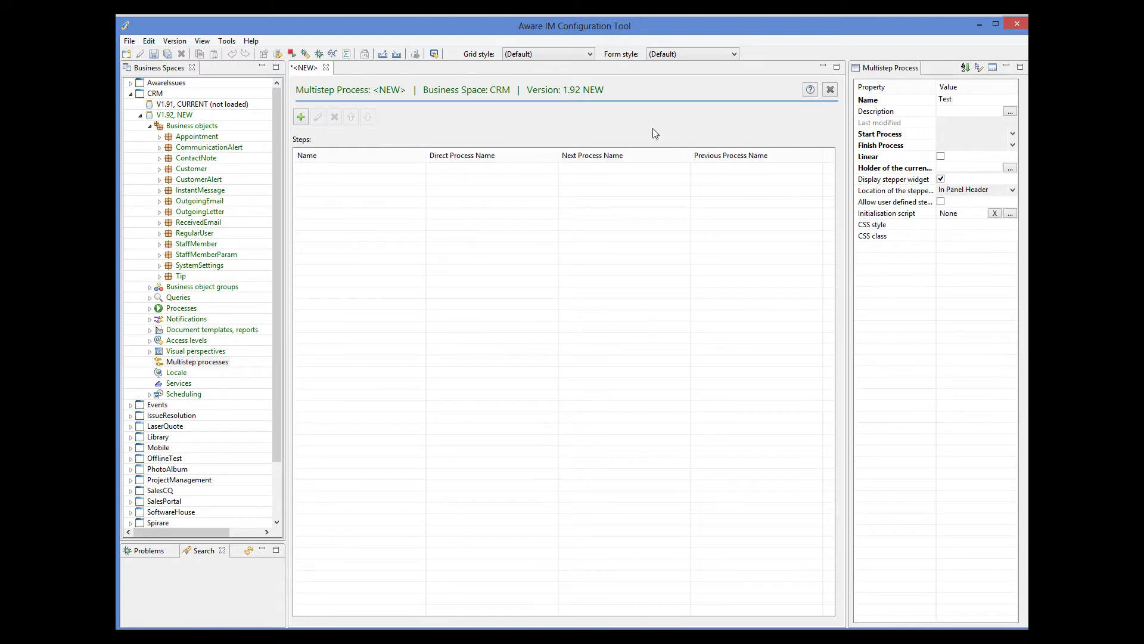
- Begin adding a step to the Test process, then cancel the Step dialog without saving
{"action": "left_click", "coordinate": [301, 117]}
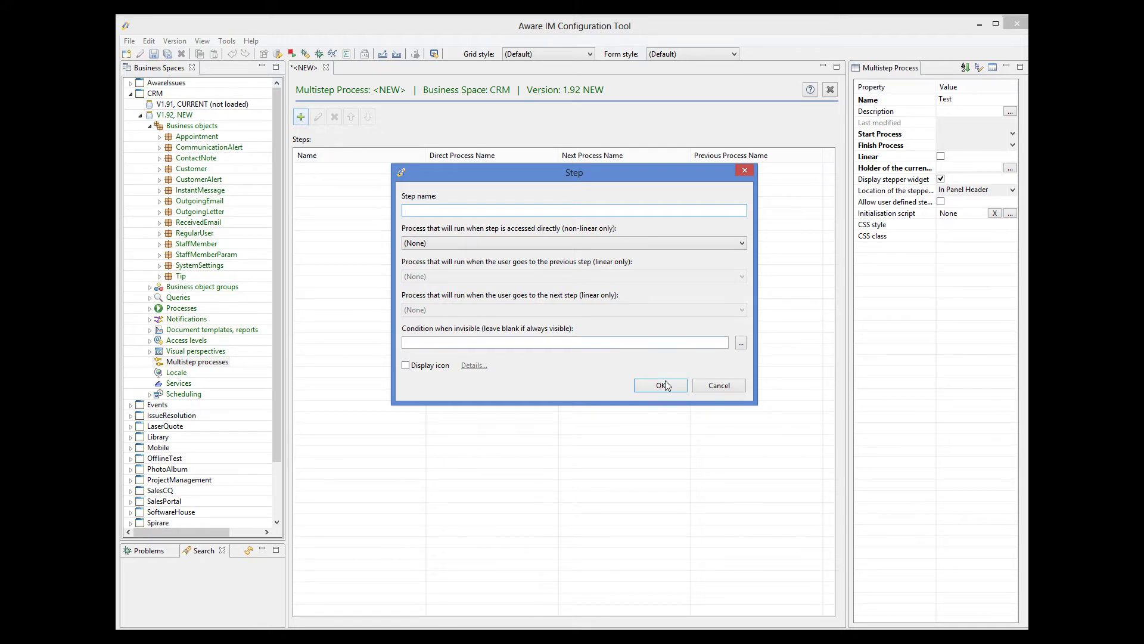
{"action": "left_click", "coordinate": [731, 384]}
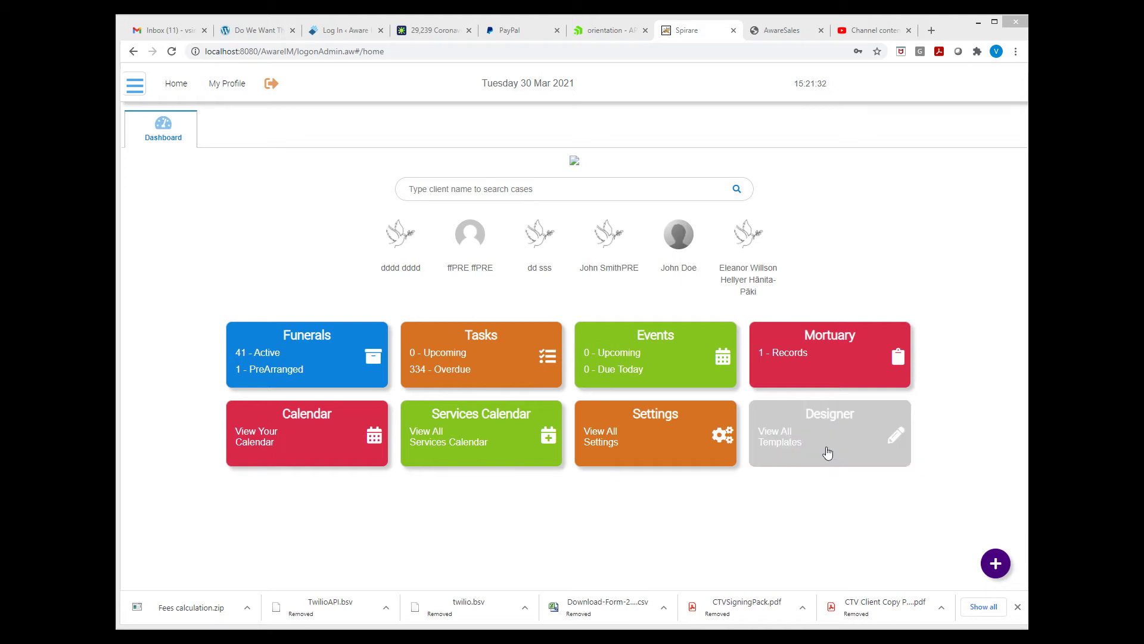
- Open the client's case from the Spirare dashboard and launch its Interview at Case Settings
{"action": "left_click", "coordinate": [686, 241]}
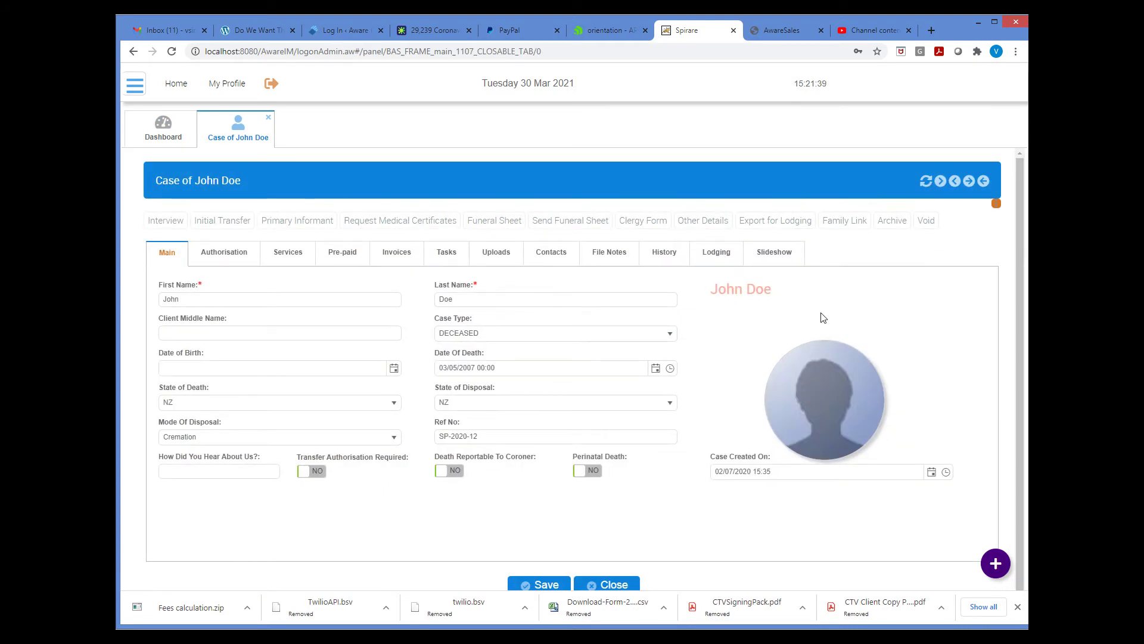
{"action": "left_click", "coordinate": [174, 227]}
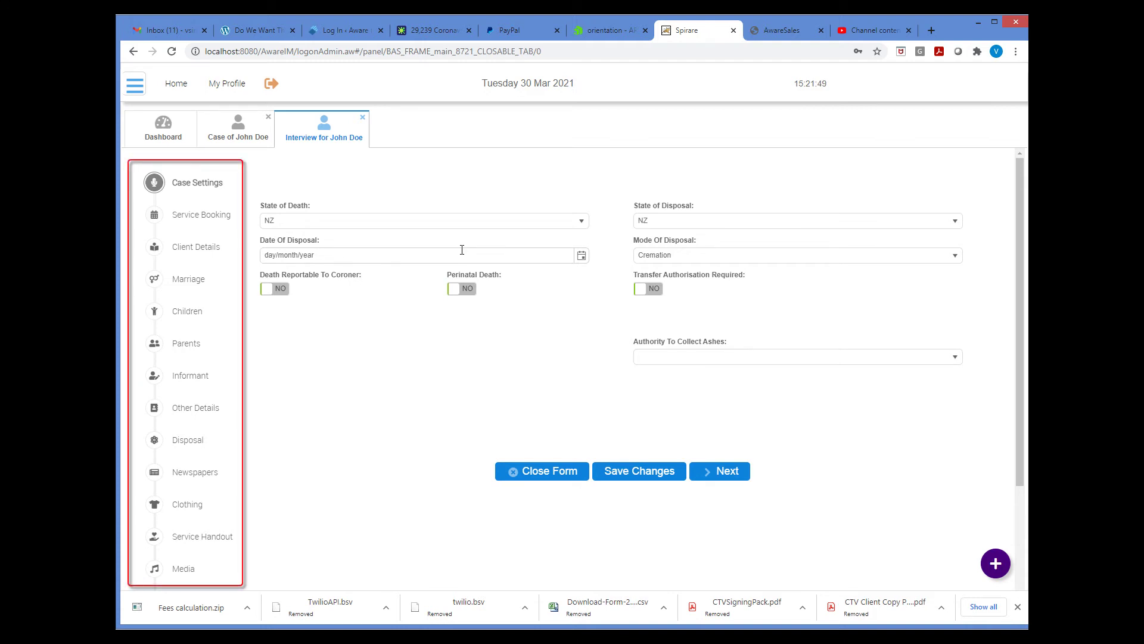
- Advance the interview through Service Booking to Client Details, then jump to Other Details
{"action": "scroll", "coordinate": [462, 250], "scroll_direction": "down", "scroll_amount": 2}
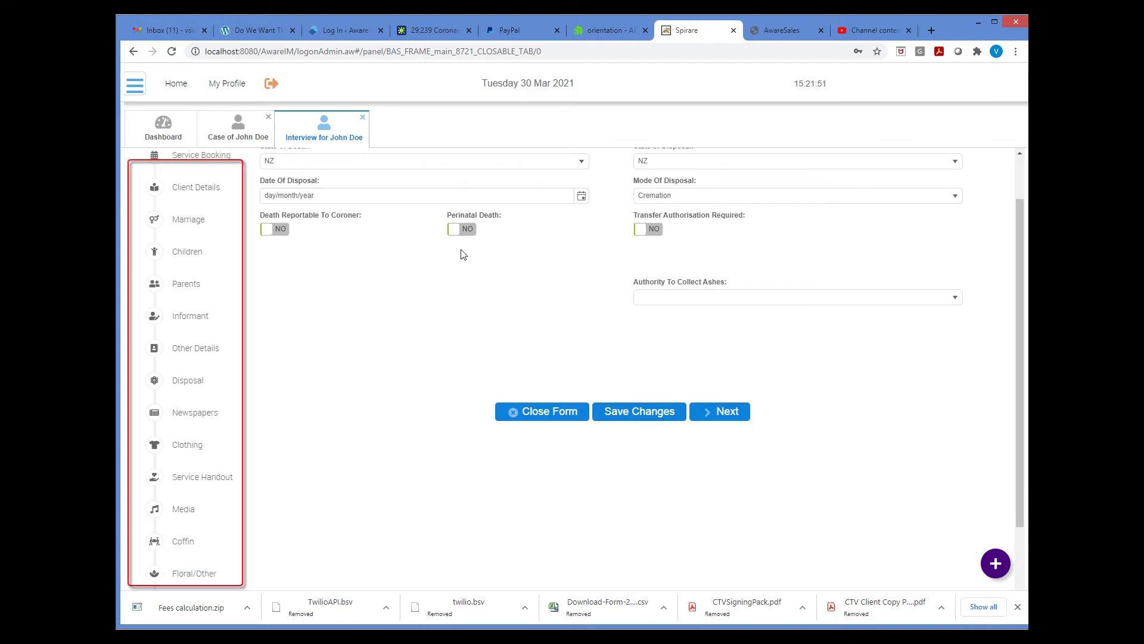
{"action": "scroll", "coordinate": [463, 254], "scroll_direction": "up", "scroll_amount": 2}
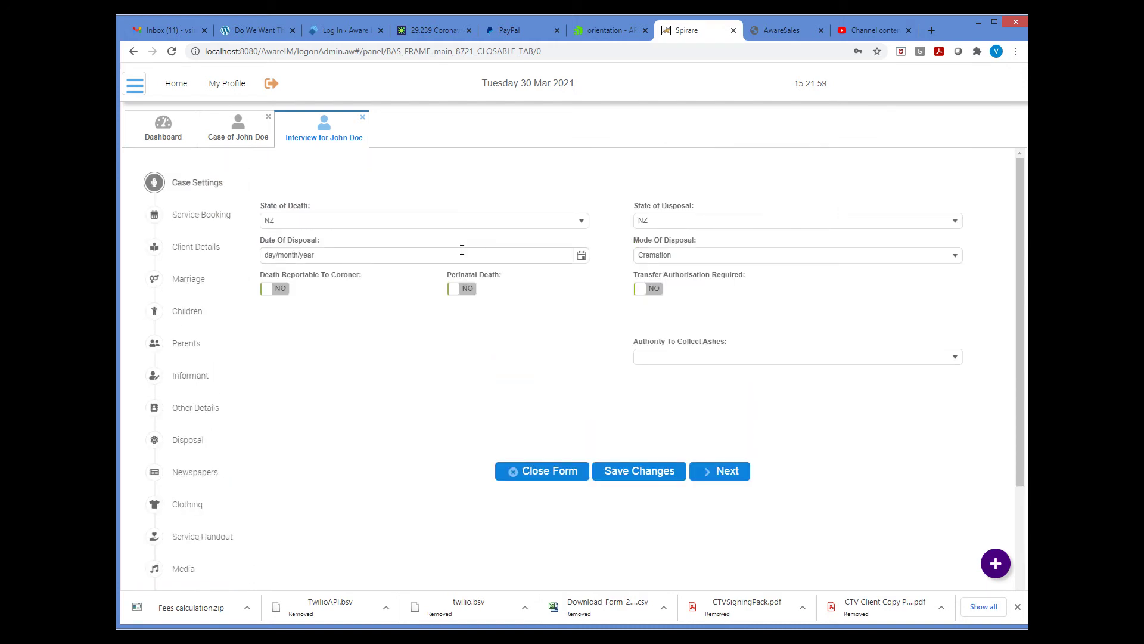
{"action": "left_click", "coordinate": [729, 471]}
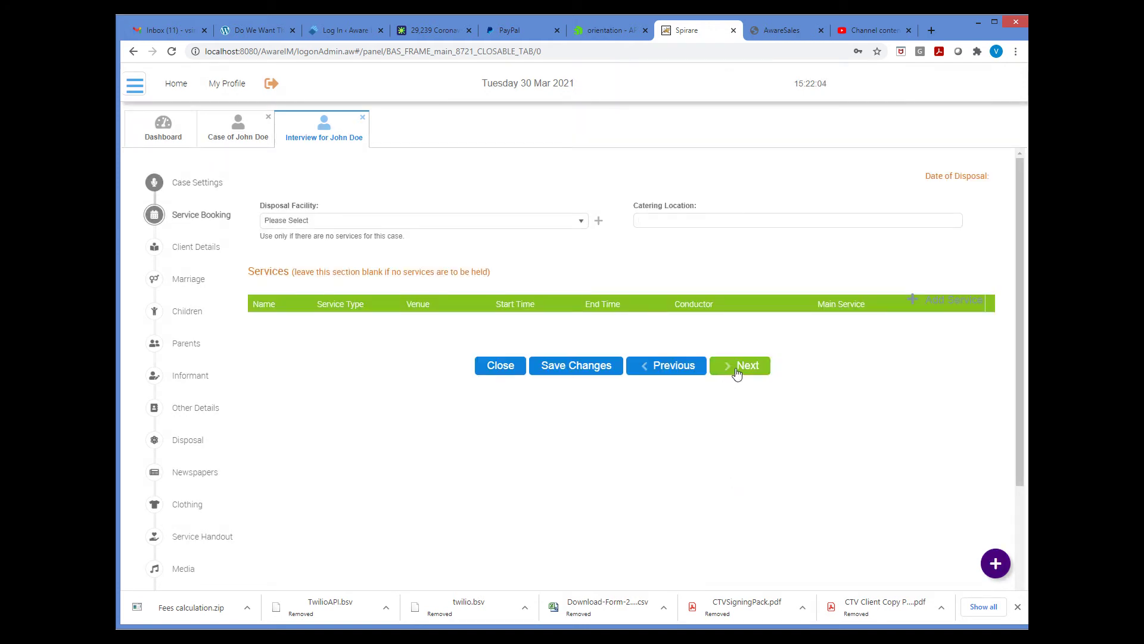
{"action": "left_click", "coordinate": [735, 367]}
{"action": "left_click", "coordinate": [737, 370]}
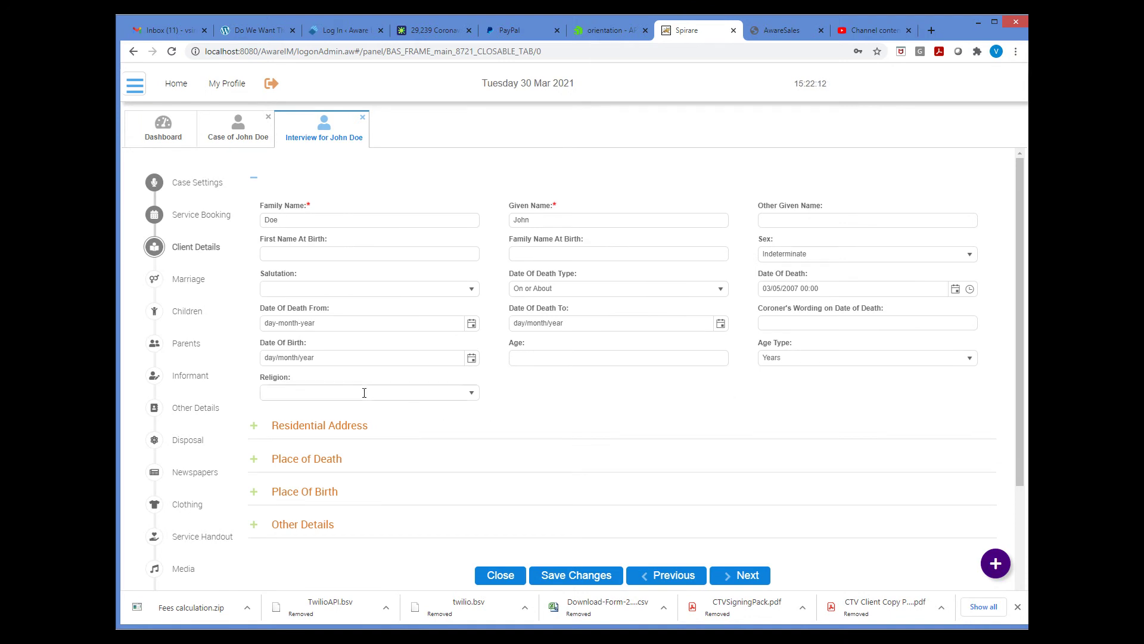
{"action": "left_click", "coordinate": [203, 410]}
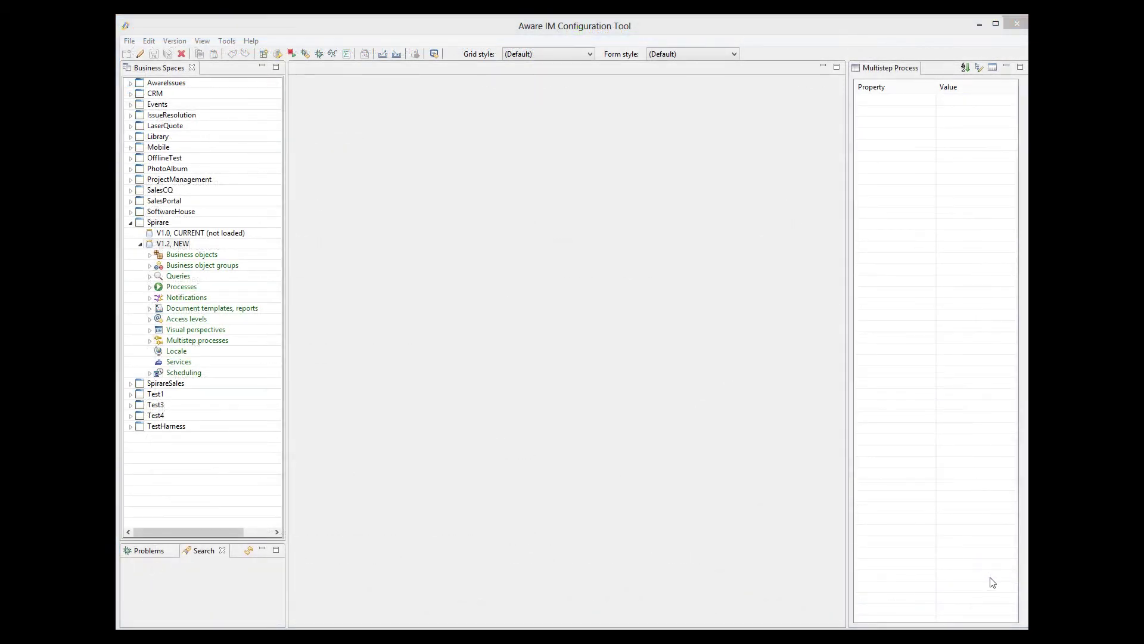
- Open Spirare's Standard Interview process and inspect its Current Step Holder PIInterview.CurrentStep without changes
{"action": "left_click", "coordinate": [150, 341]}
{"action": "double_click", "coordinate": [205, 373]}
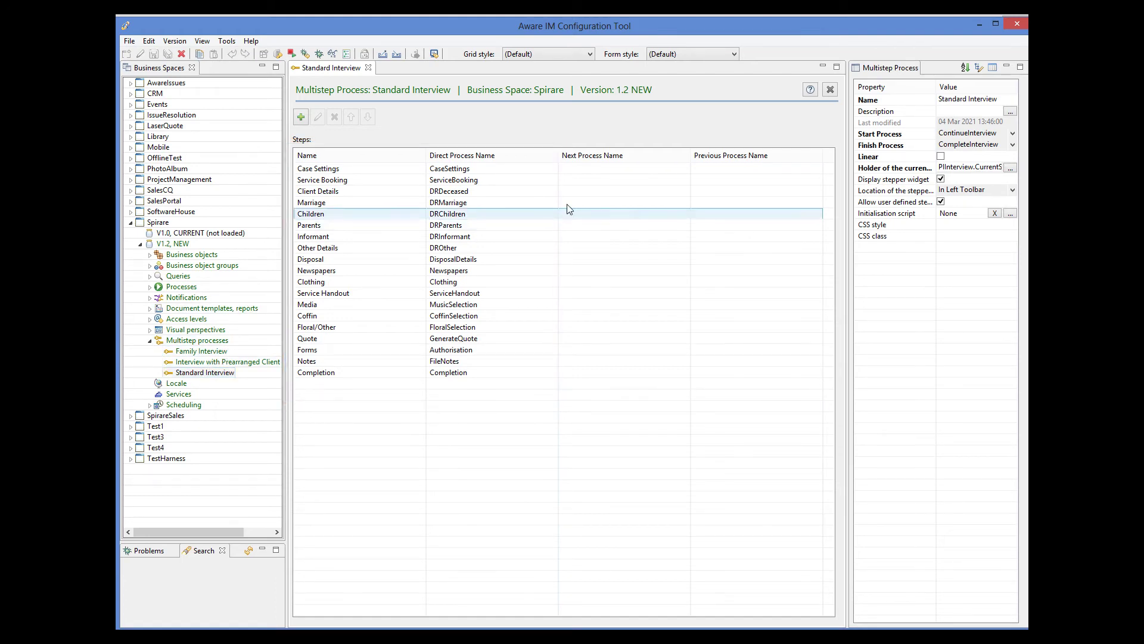
{"action": "left_click", "coordinate": [1009, 170]}
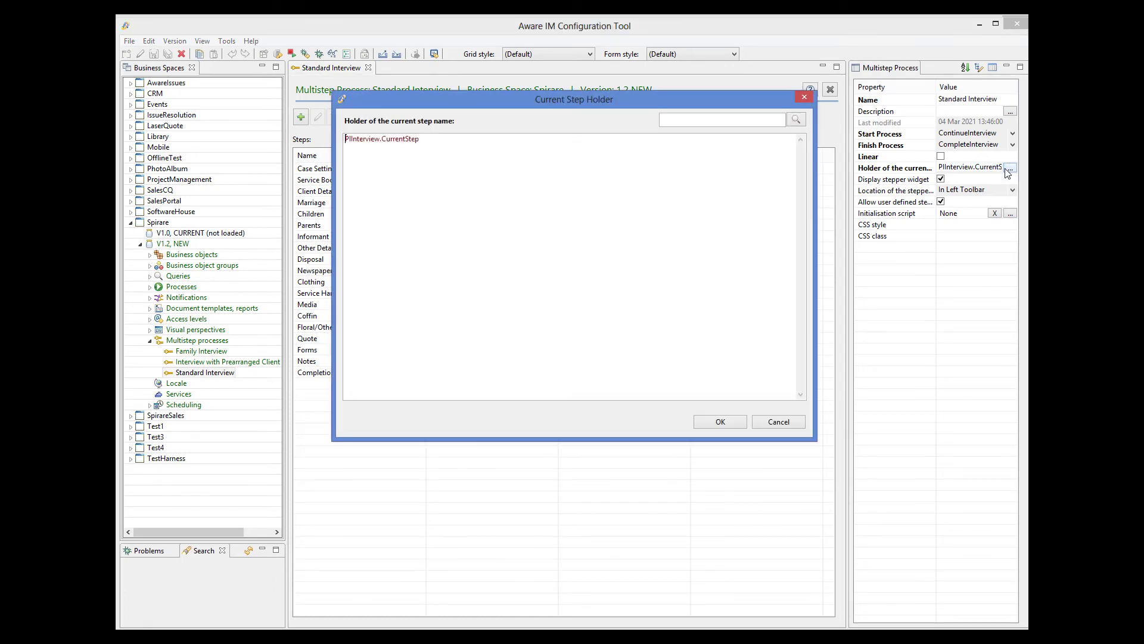
{"action": "left_click", "coordinate": [785, 421]}
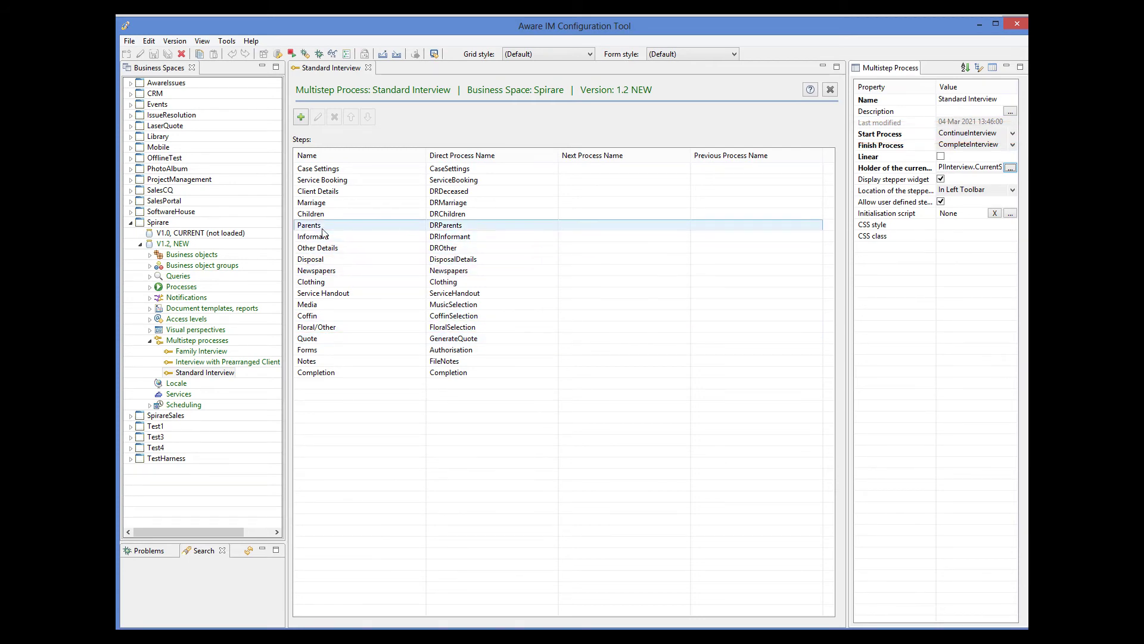
- Open the ContinueInterview process, read its Show appropriate form rule, then return to Standard Interview
{"action": "left_click", "coordinate": [150, 288]}
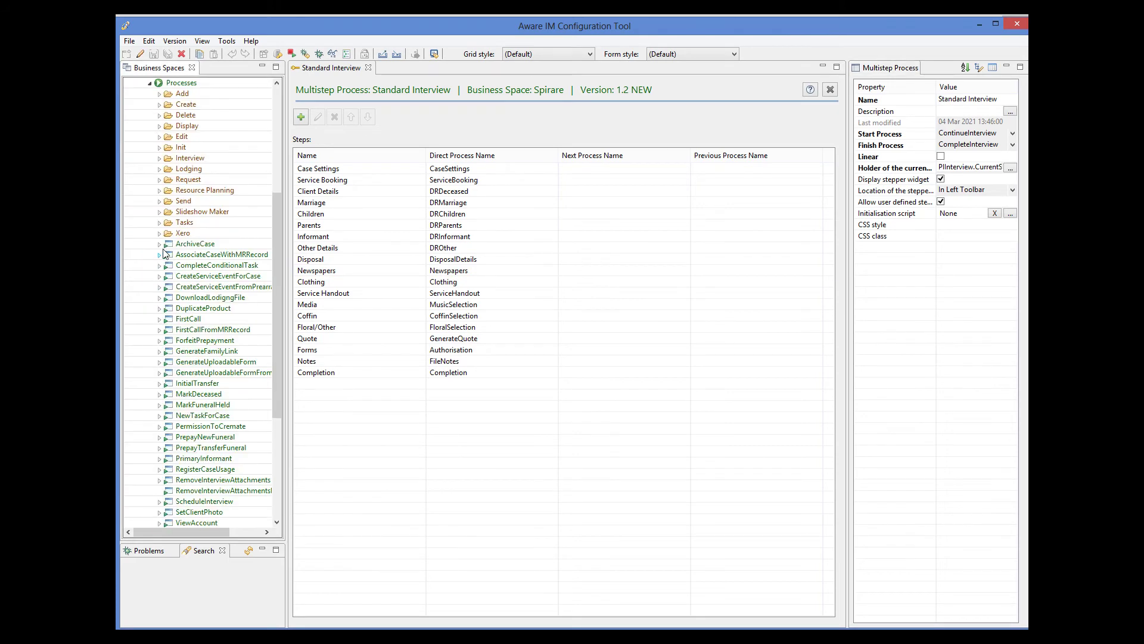
{"action": "left_click", "coordinate": [159, 158]}
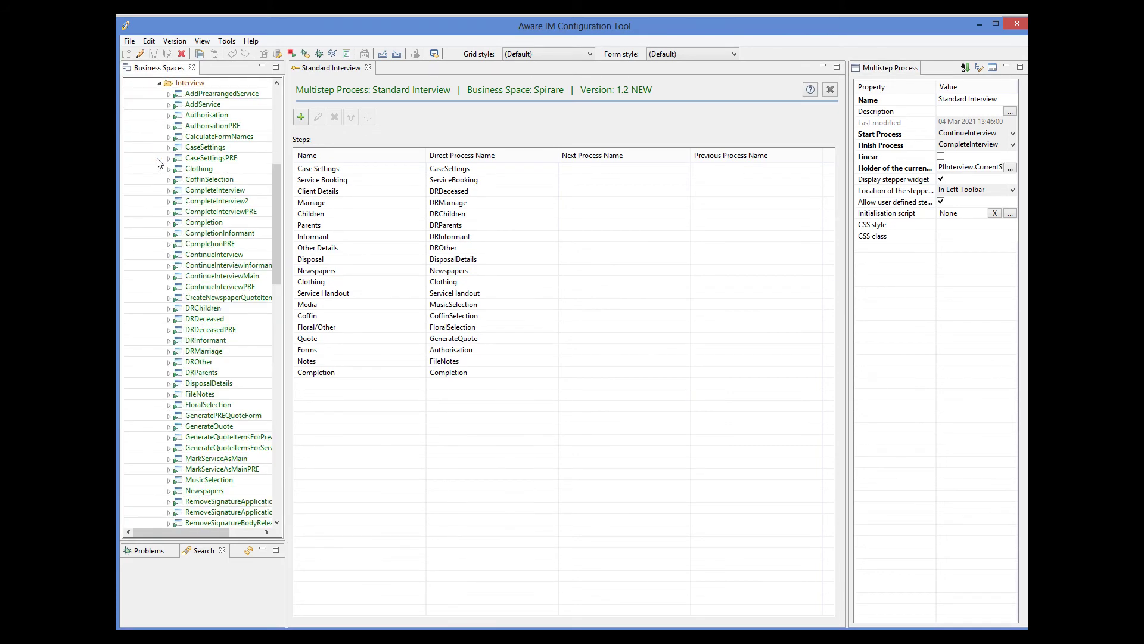
{"action": "left_click", "coordinate": [215, 257]}
{"action": "double_click", "coordinate": [216, 255]}
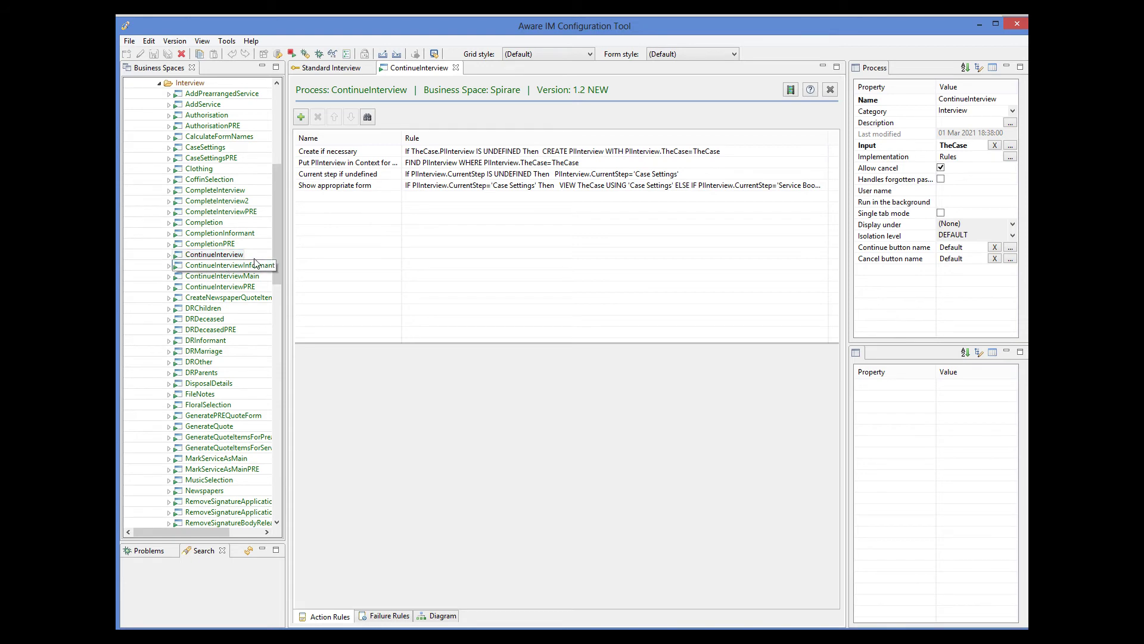
{"action": "left_click", "coordinate": [346, 186]}
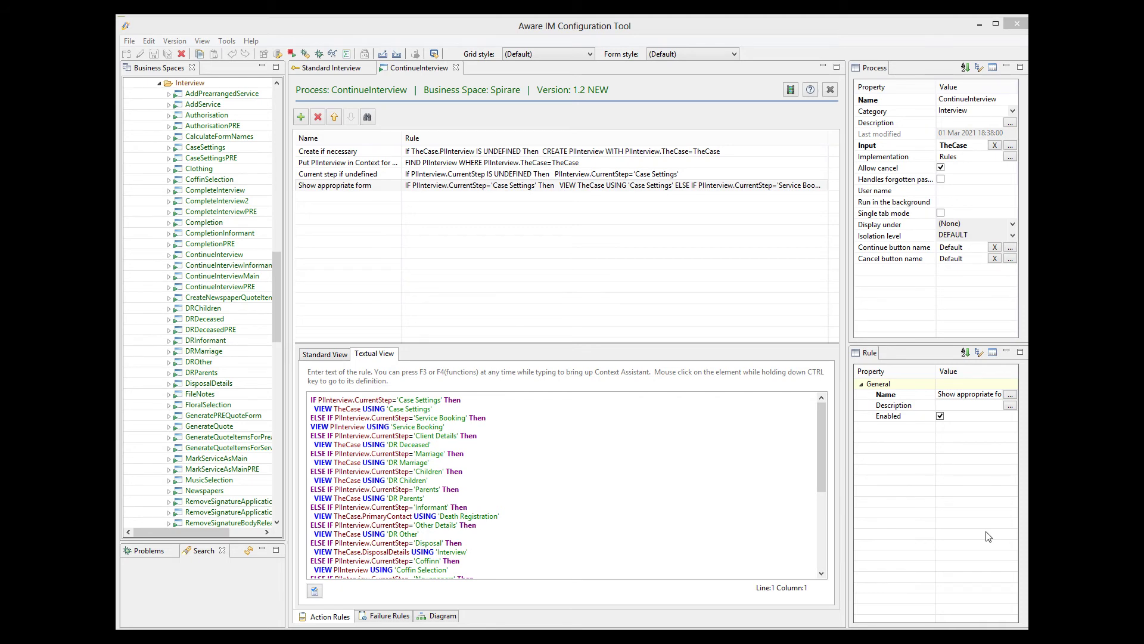
{"action": "left_click", "coordinate": [344, 70]}
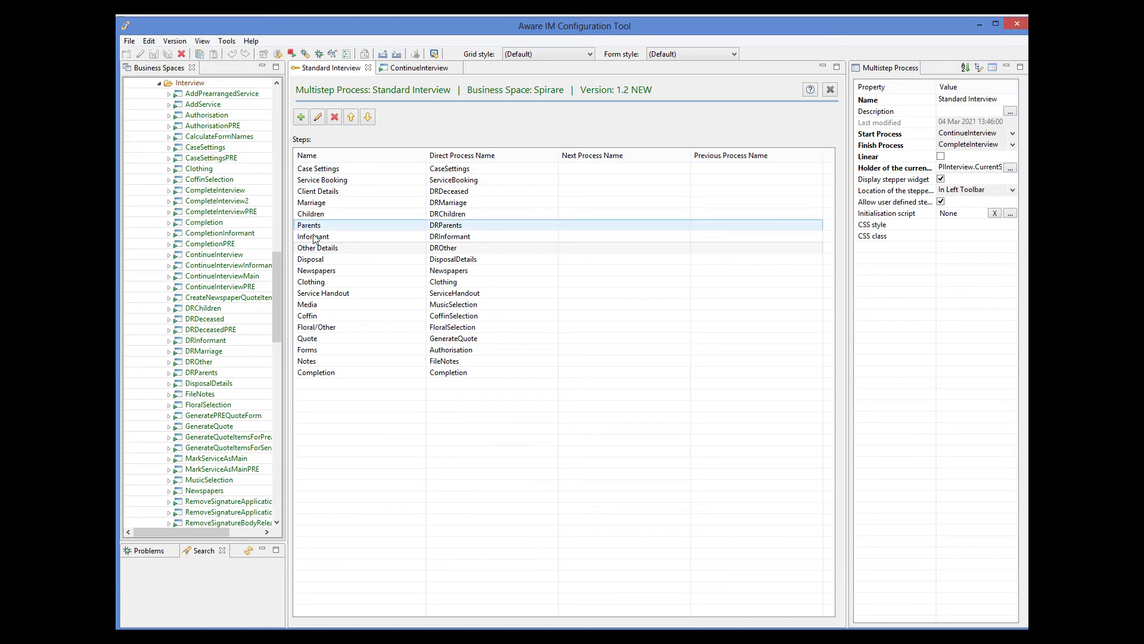
- Check the Other Details step, then open the DROther process under Processes > Interview
{"action": "left_click", "coordinate": [334, 248]}
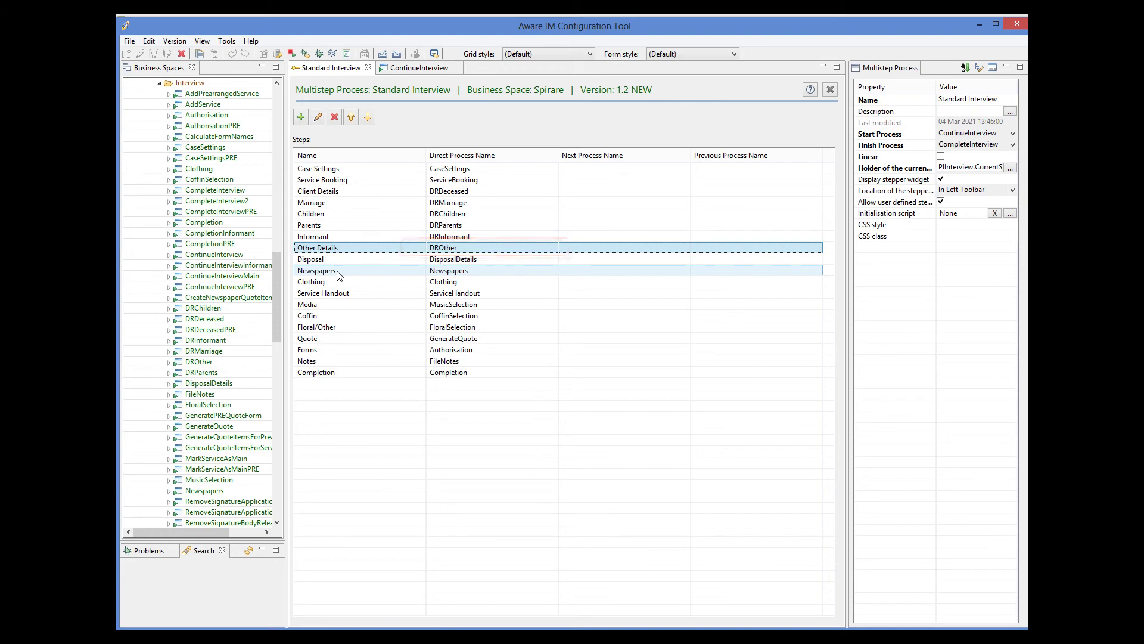
{"action": "left_click_drag", "start_coordinate": [276, 265], "coordinate": [276, 275]}
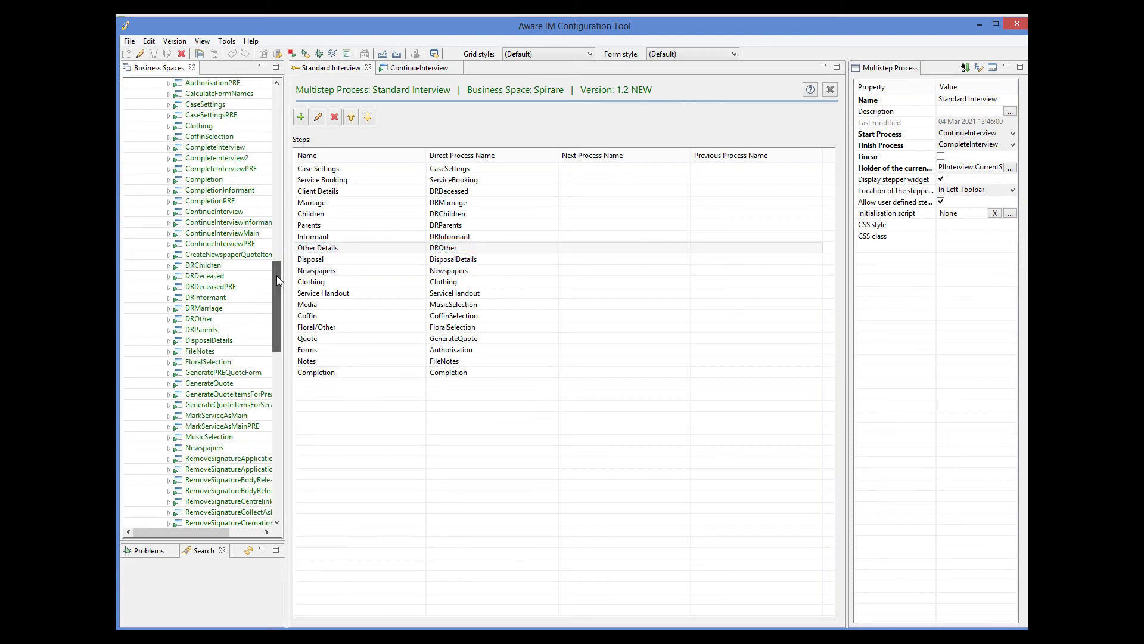
{"action": "left_click", "coordinate": [203, 319]}
{"action": "double_click", "coordinate": [203, 320]}
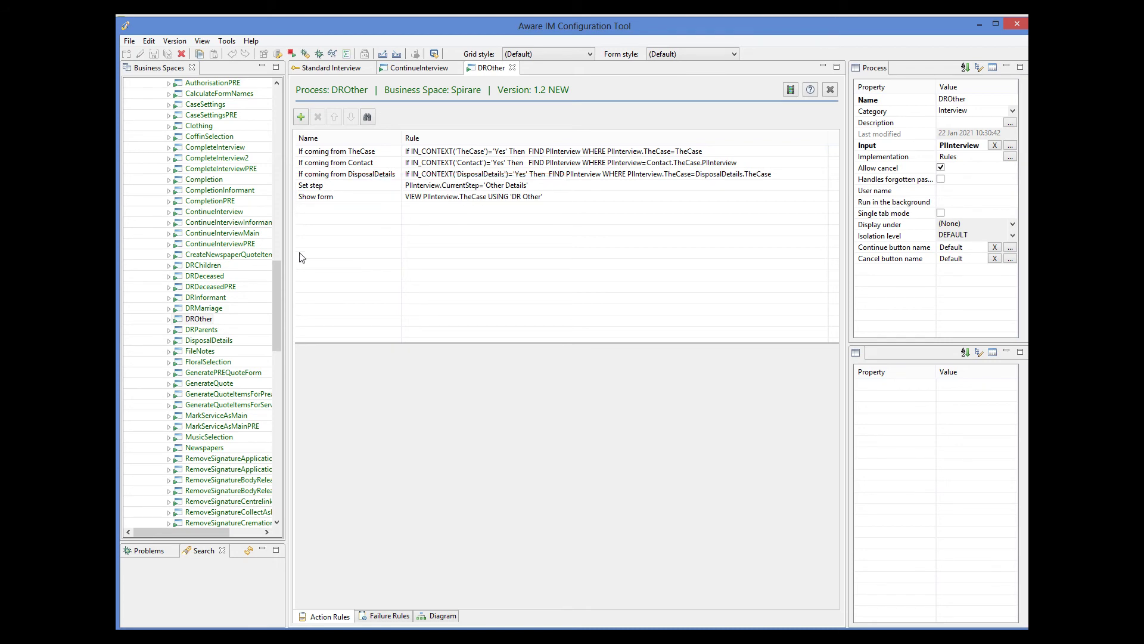
{"action": "left_click_drag", "start_coordinate": [274, 270], "coordinate": [285, 160]}
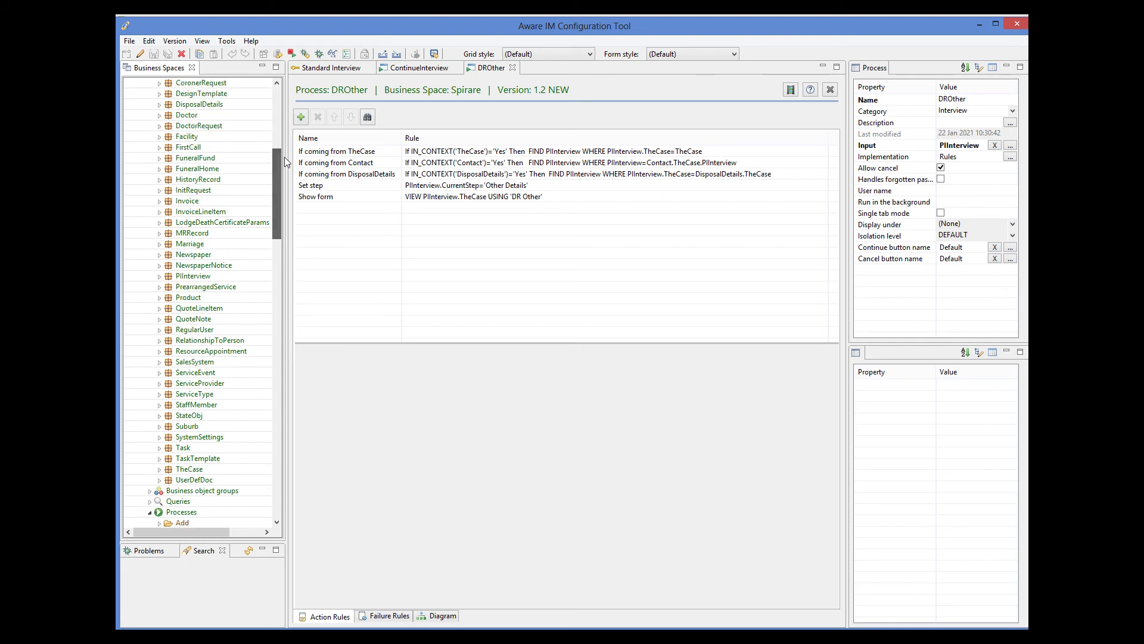
- Review the Previous and Next panel operations of TheCase's DR Other form, then cancel
{"action": "left_click", "coordinate": [194, 471]}
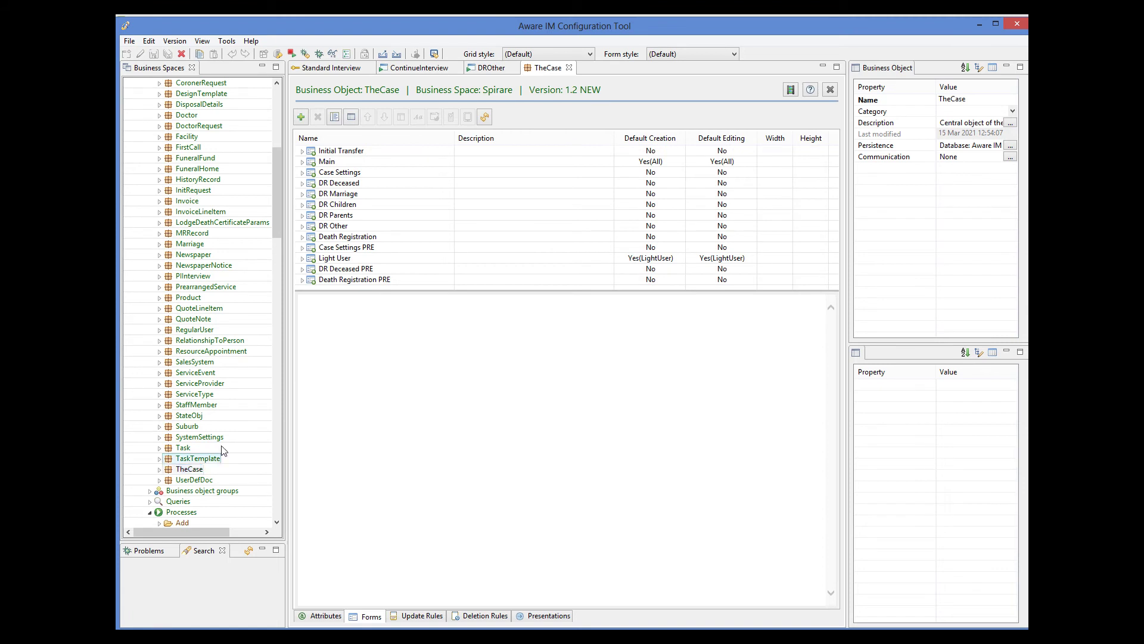
{"action": "left_click", "coordinate": [341, 227]}
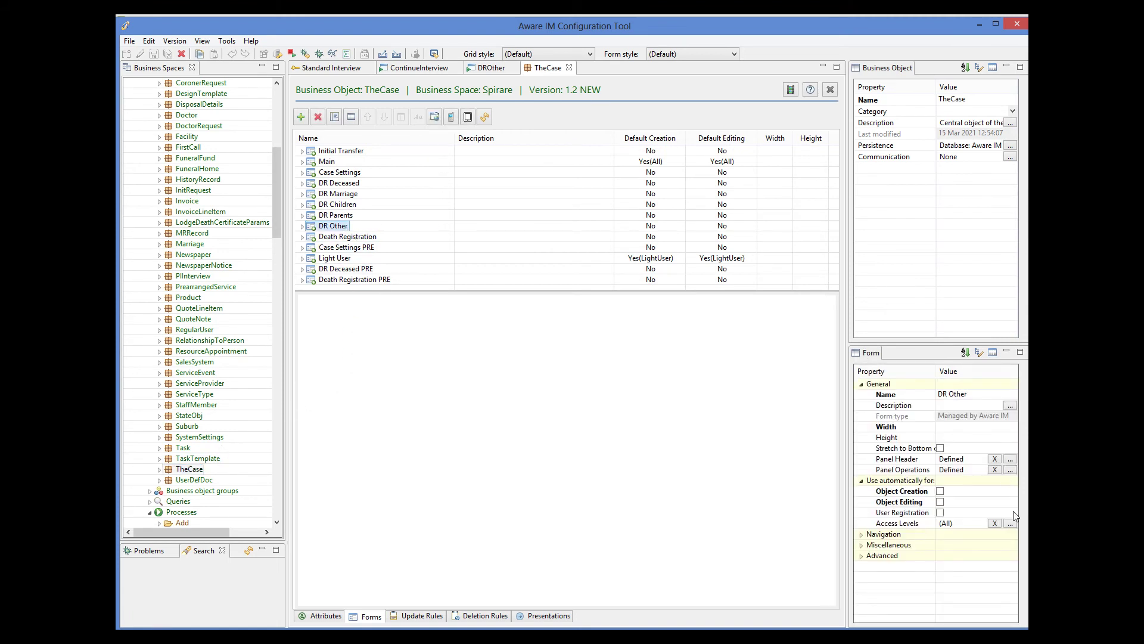
{"action": "left_click", "coordinate": [1010, 471]}
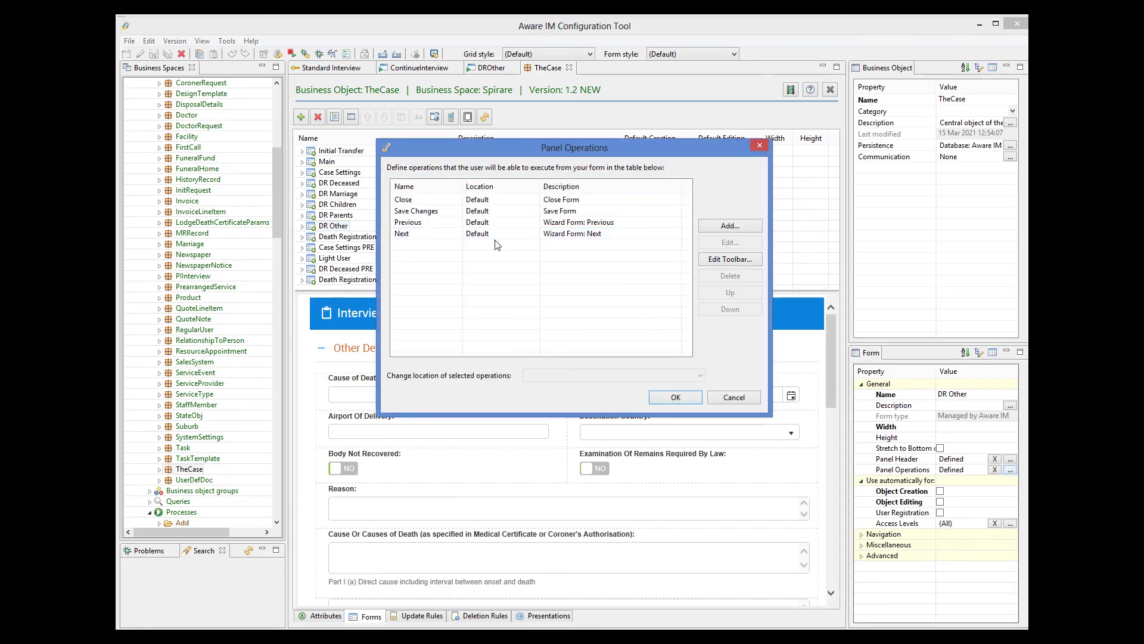
{"action": "left_click", "coordinate": [582, 223]}
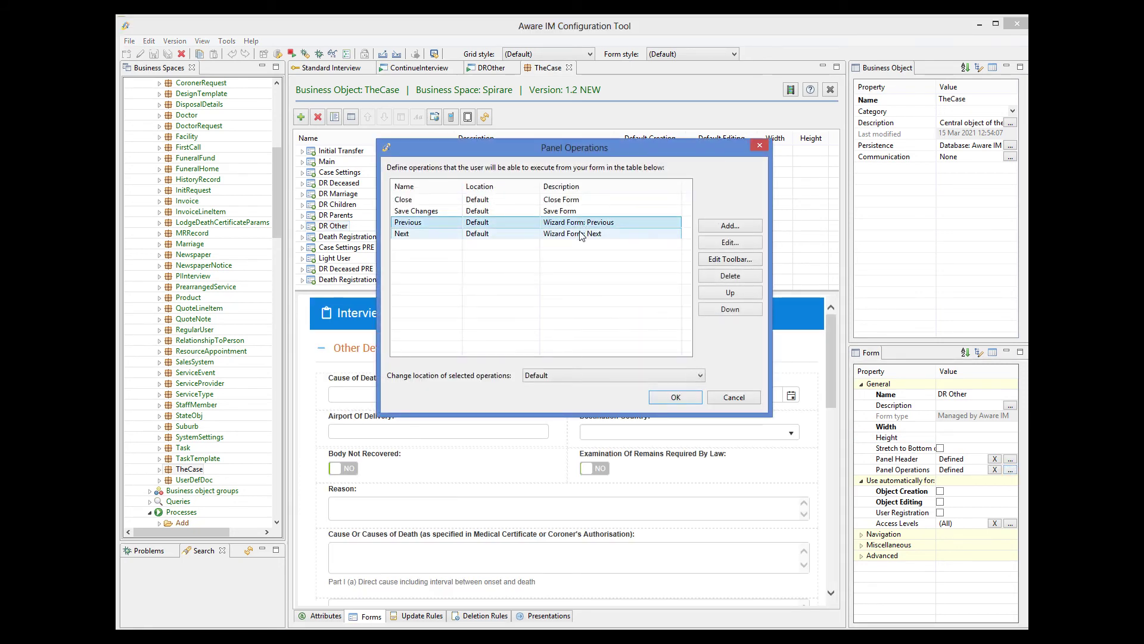
{"action": "left_click", "coordinate": [579, 238]}
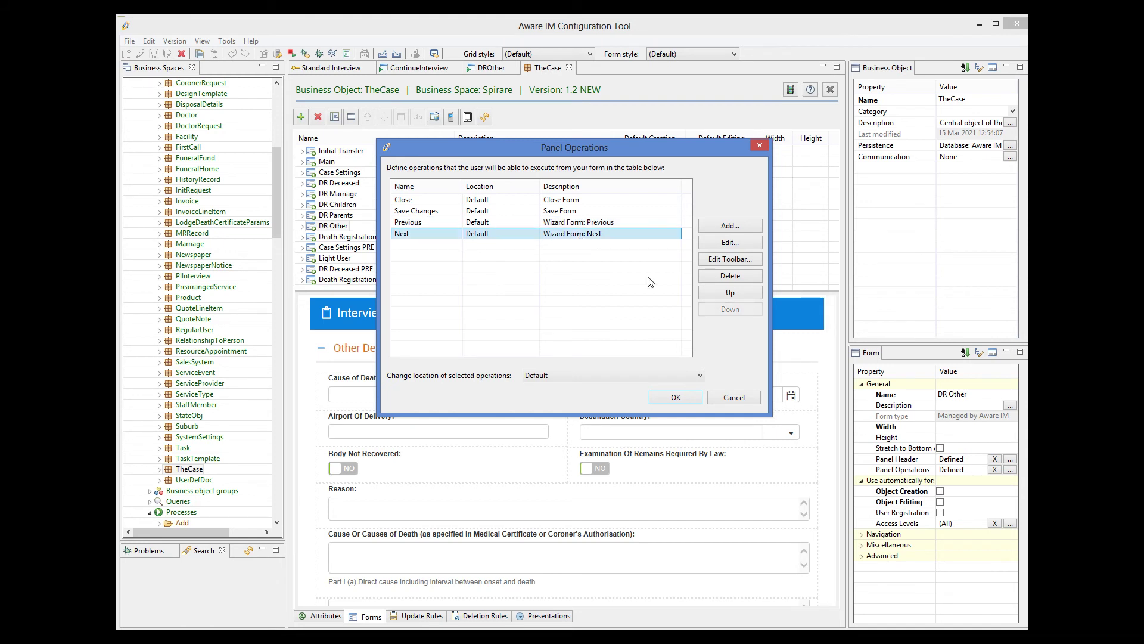
{"action": "left_click", "coordinate": [748, 400]}
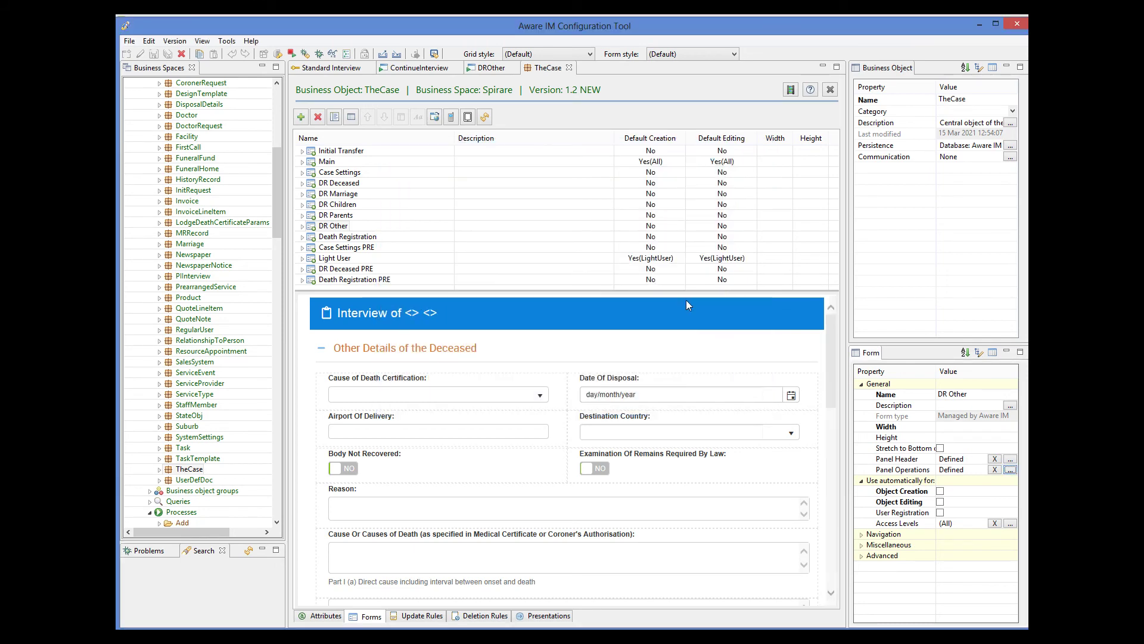
- Switch back to the Standard Interview editor and scroll the tree to the Processes section
{"action": "left_click", "coordinate": [334, 68]}
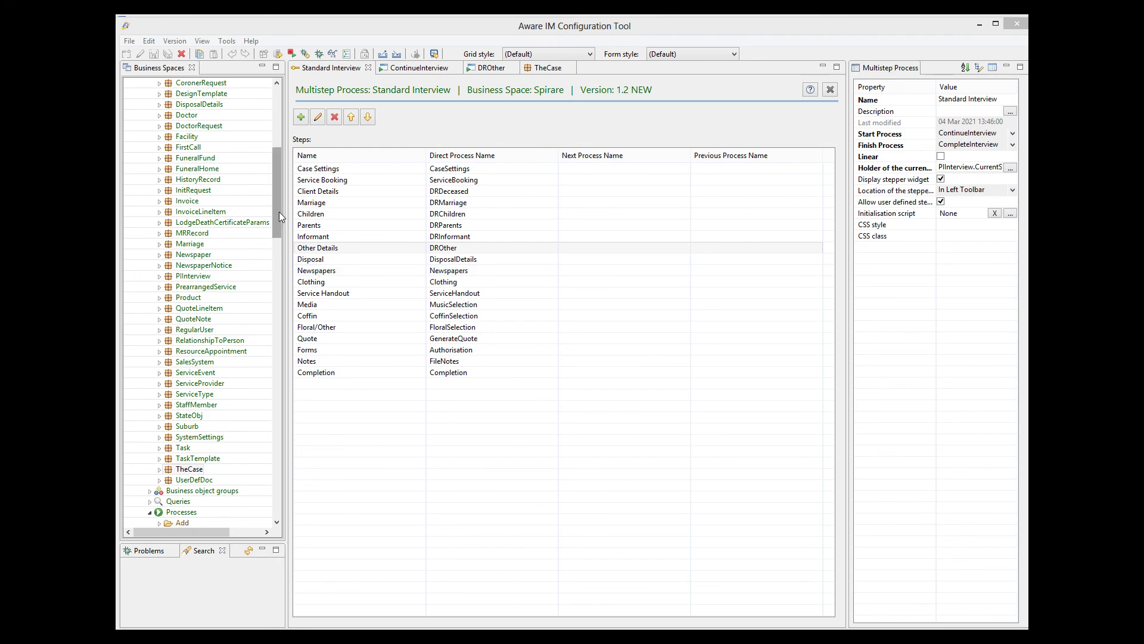
{"action": "left_click_drag", "start_coordinate": [279, 213], "coordinate": [278, 498]}
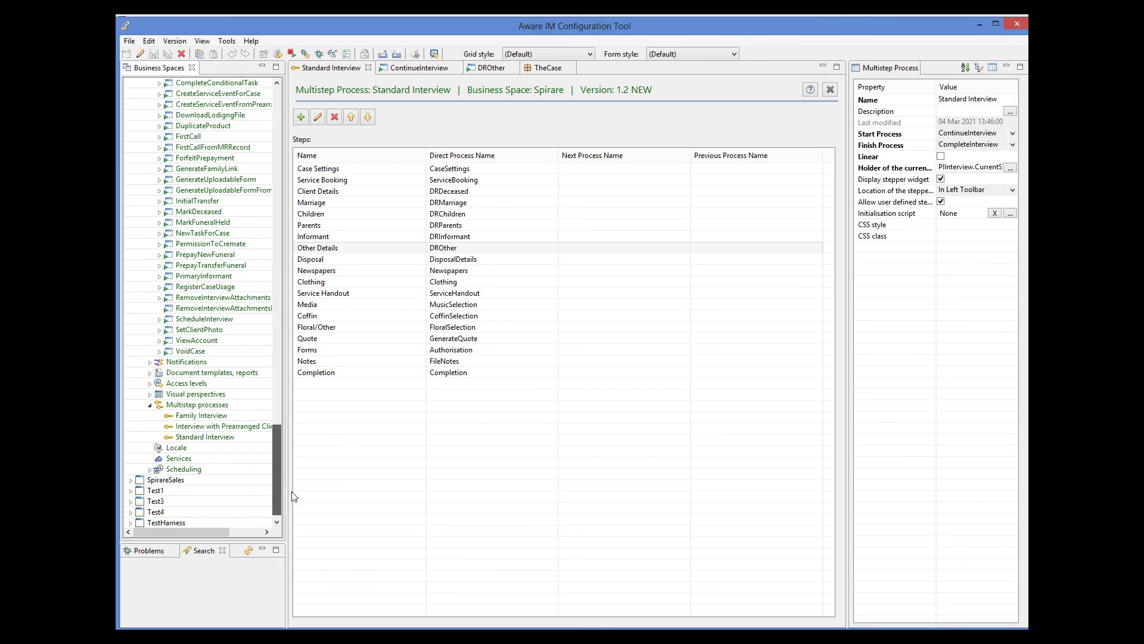
- Open the command settings of the Administrator perspective's Left > Menu > Manage > Interviews item
{"action": "double_click", "coordinate": [158, 395]}
{"action": "left_click", "coordinate": [194, 353]}
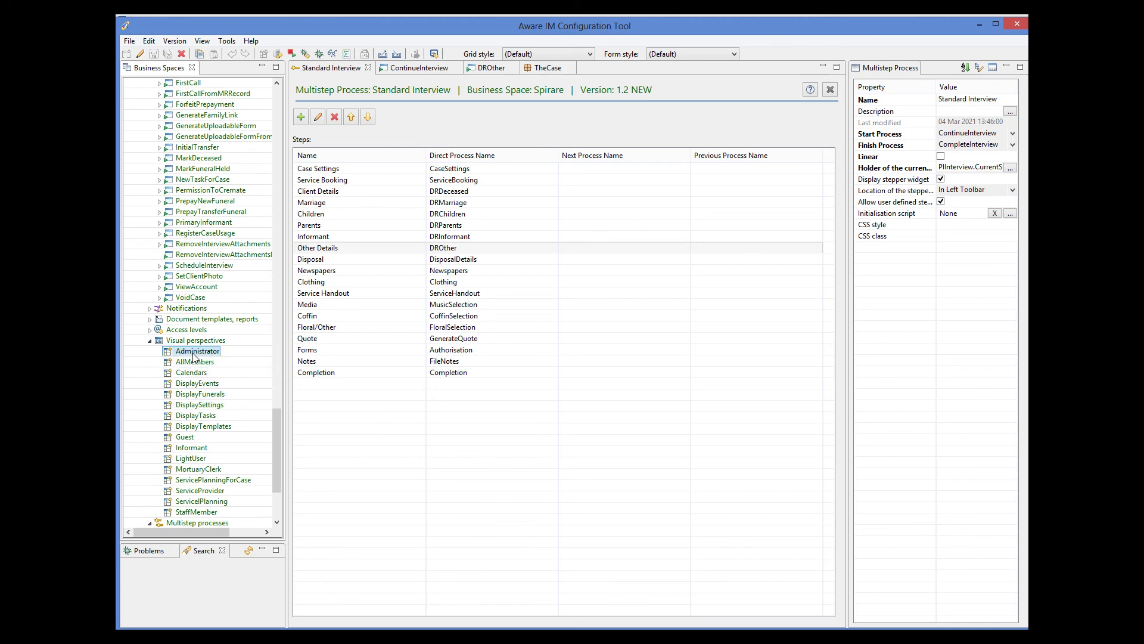
{"action": "double_click", "coordinate": [194, 353]}
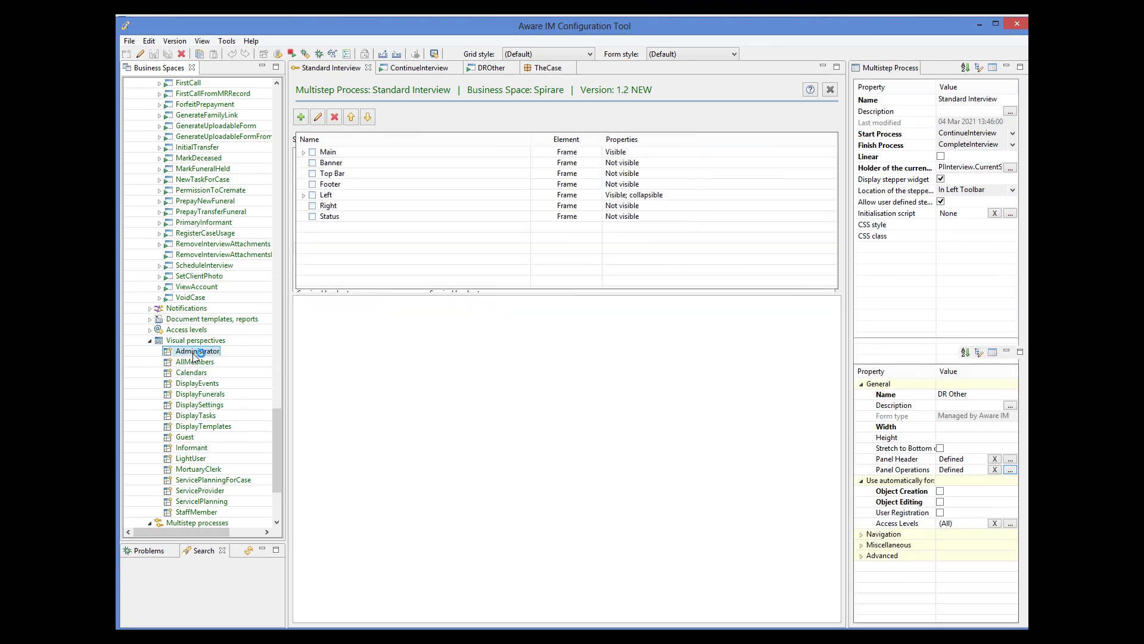
{"action": "left_click", "coordinate": [302, 152]}
{"action": "left_click", "coordinate": [304, 206]}
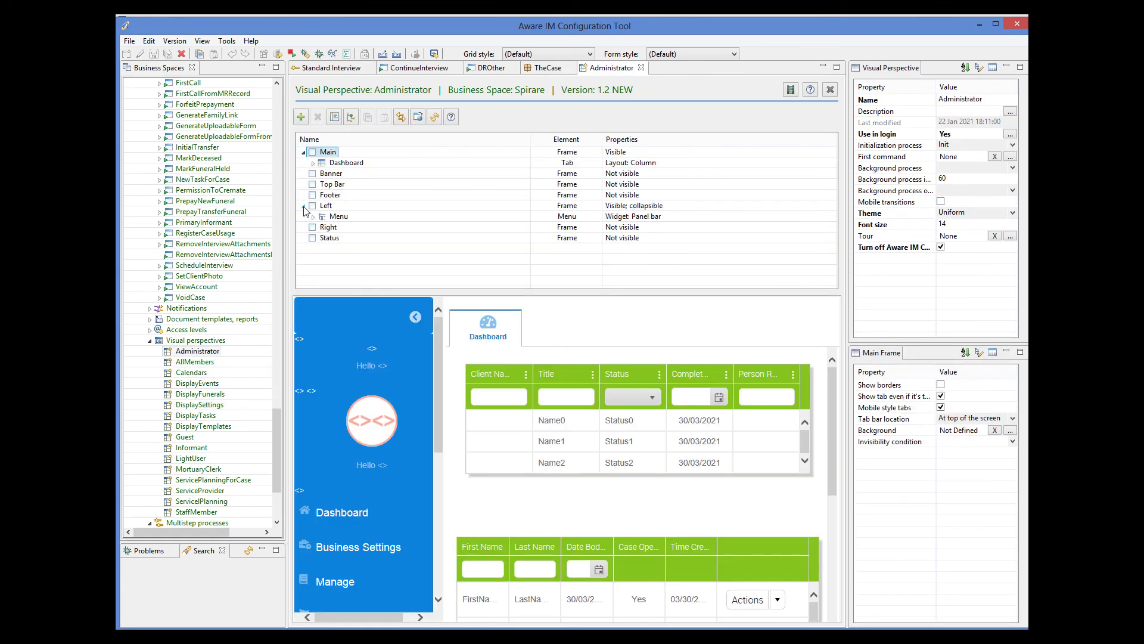
{"action": "left_click", "coordinate": [313, 217]}
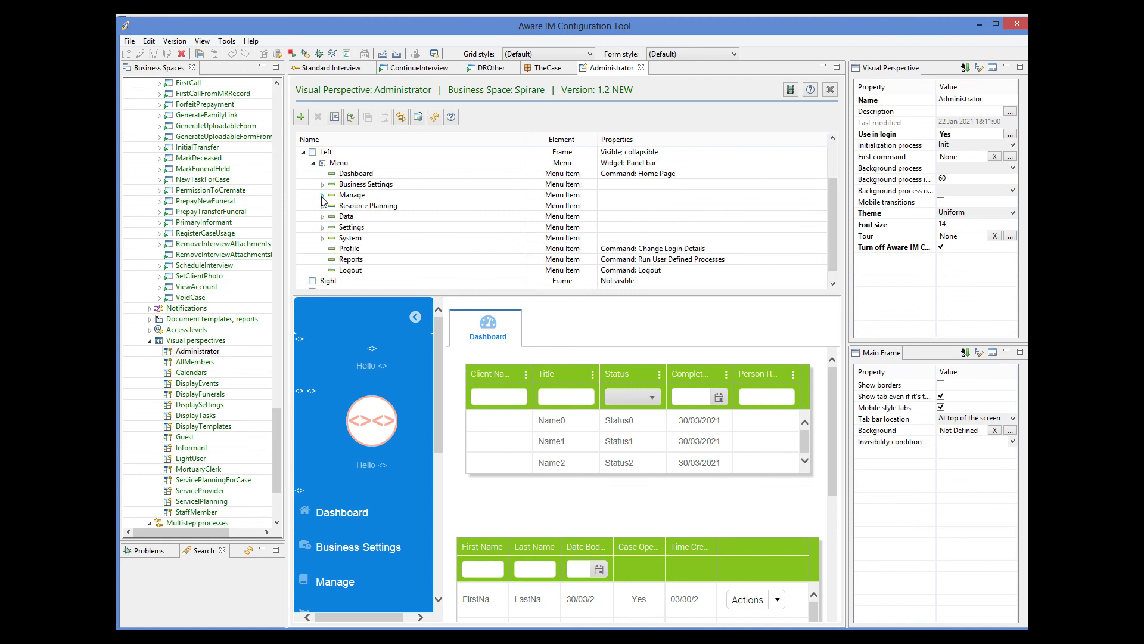
{"action": "left_click", "coordinate": [323, 196]}
{"action": "left_click", "coordinate": [374, 271]}
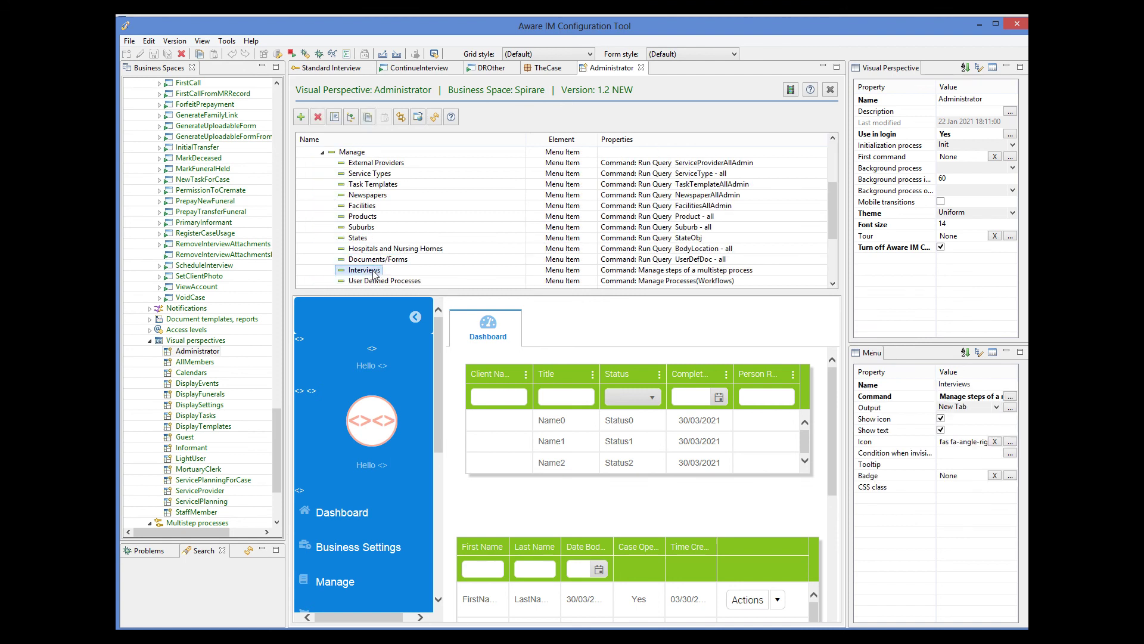
{"action": "left_click", "coordinate": [1009, 398]}
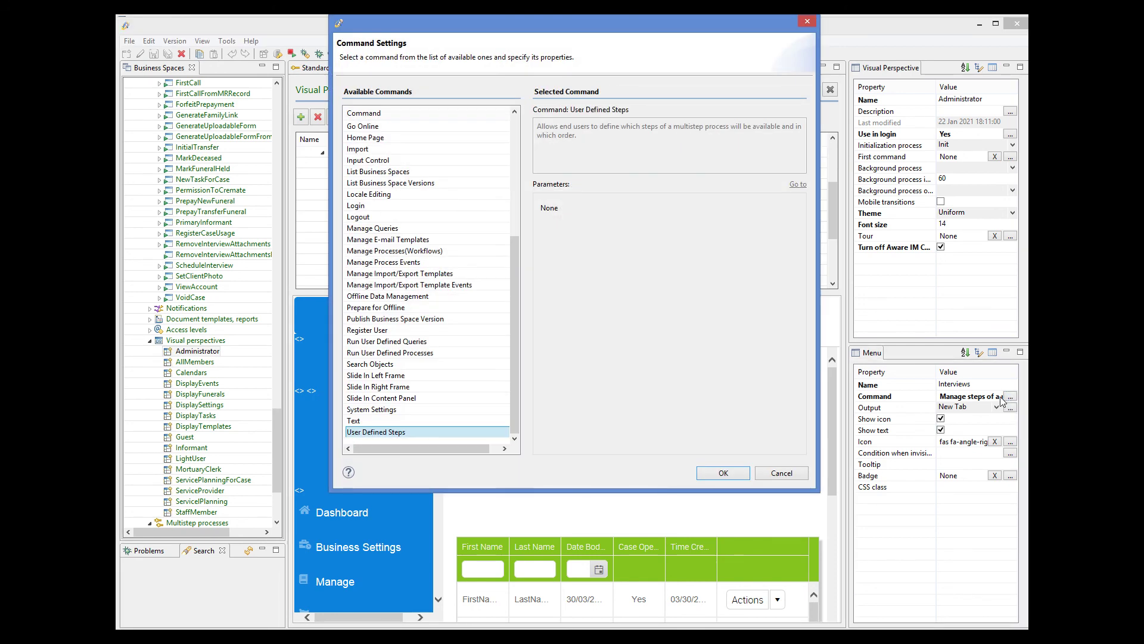
- Cancel the Command Settings dialog without changes
{"action": "left_click", "coordinate": [805, 478]}
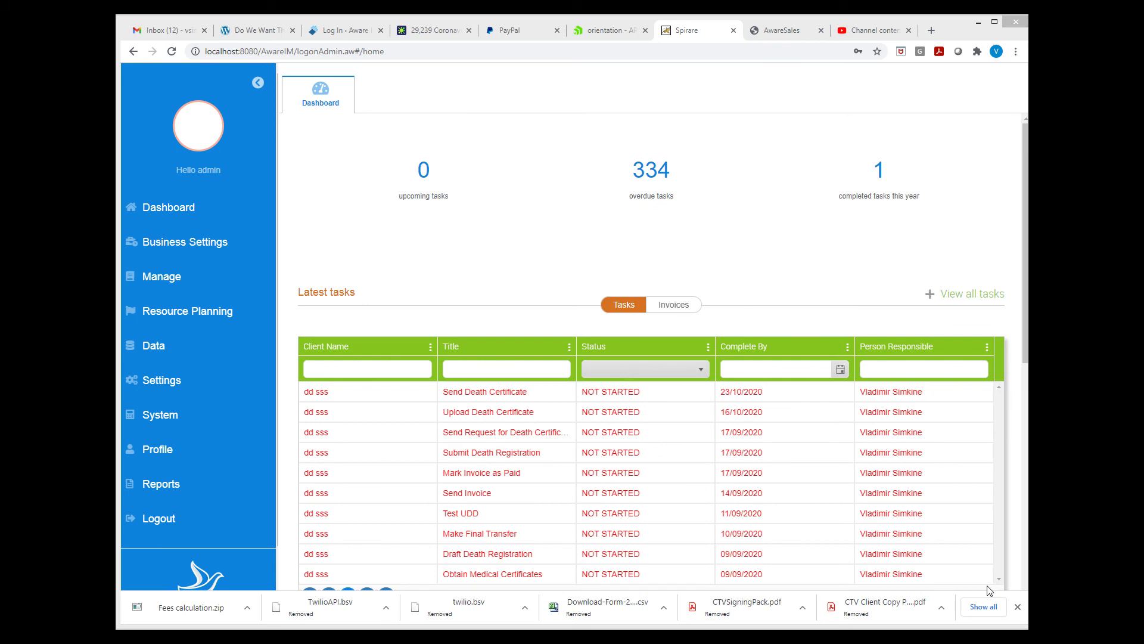
- Open Manage > Interviews in Spirare and choose the Standard Interview wizard
{"action": "left_click", "coordinate": [173, 276]}
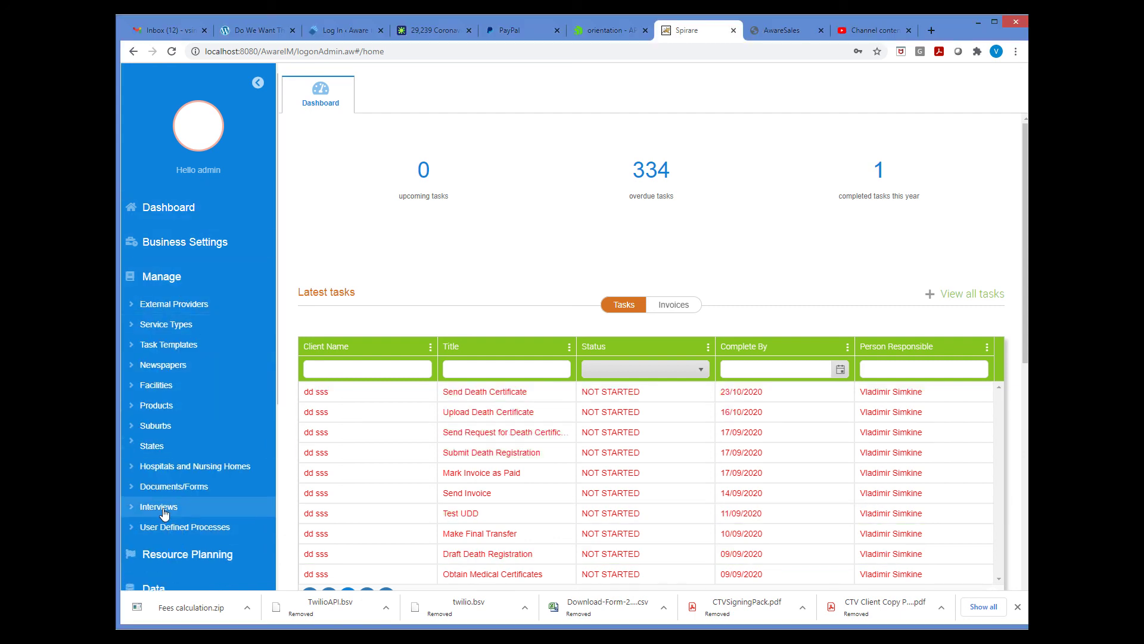
{"action": "left_click", "coordinate": [162, 508]}
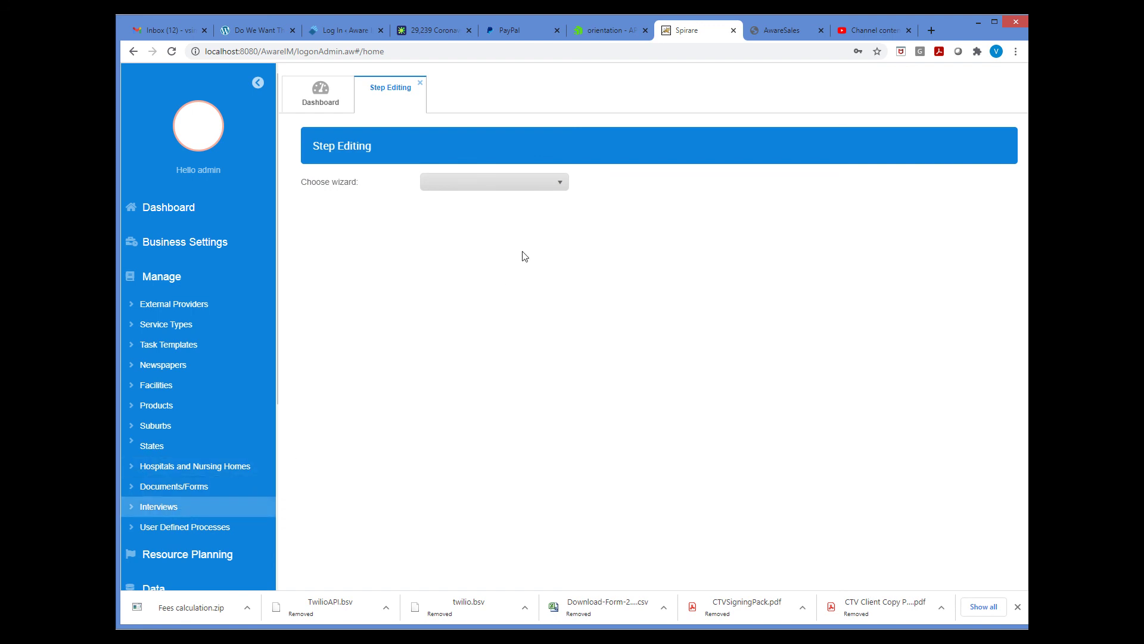
{"action": "left_click", "coordinate": [490, 186]}
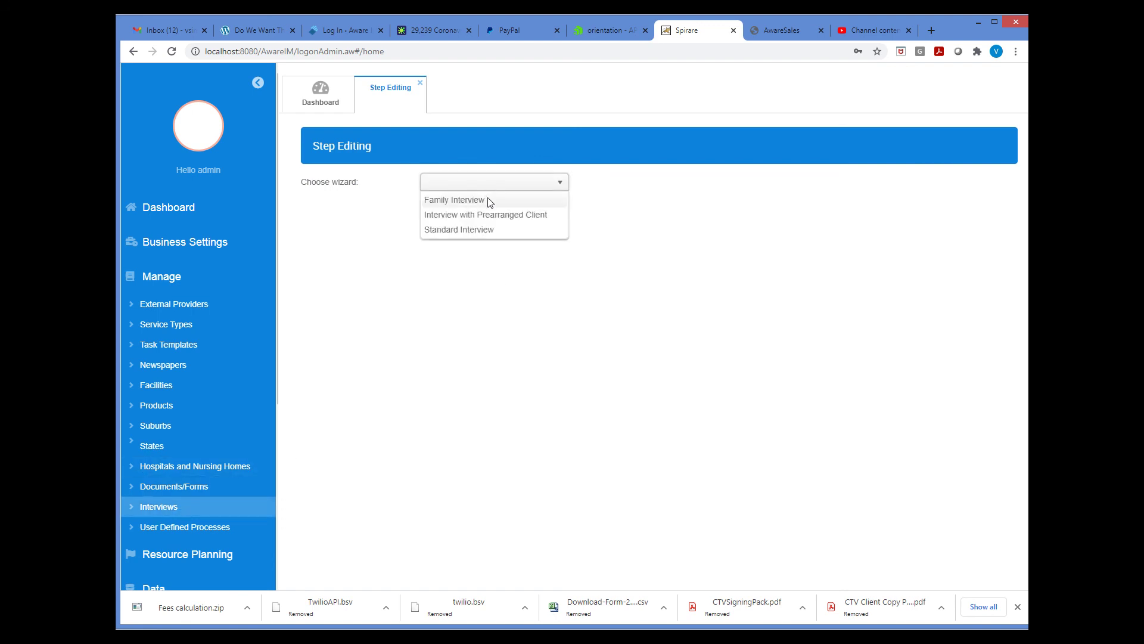
{"action": "left_click", "coordinate": [483, 231]}
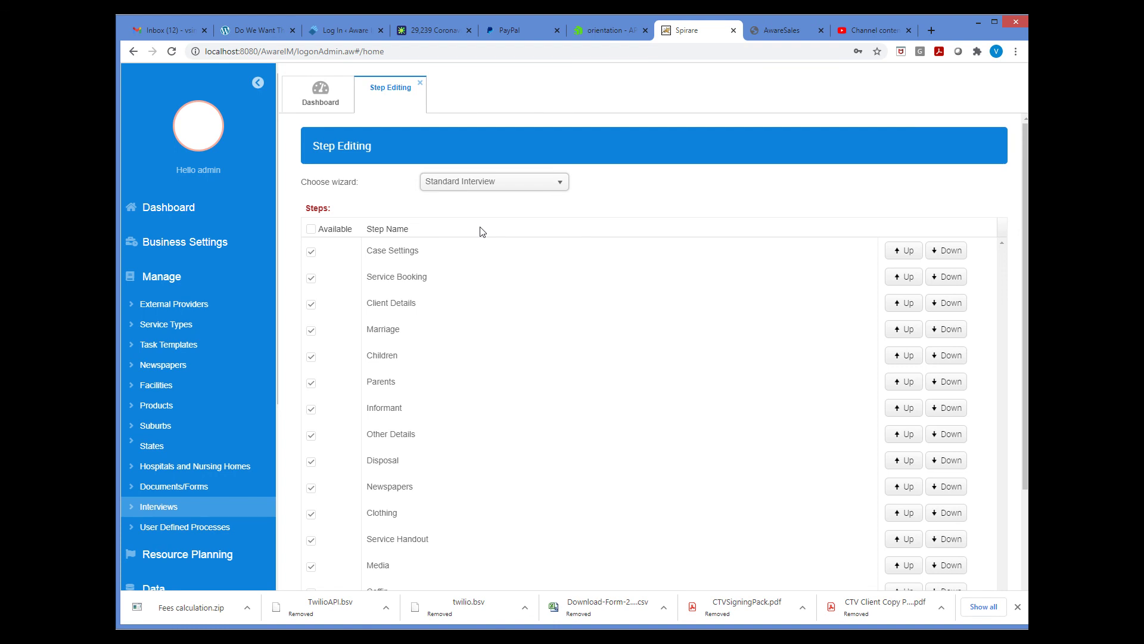